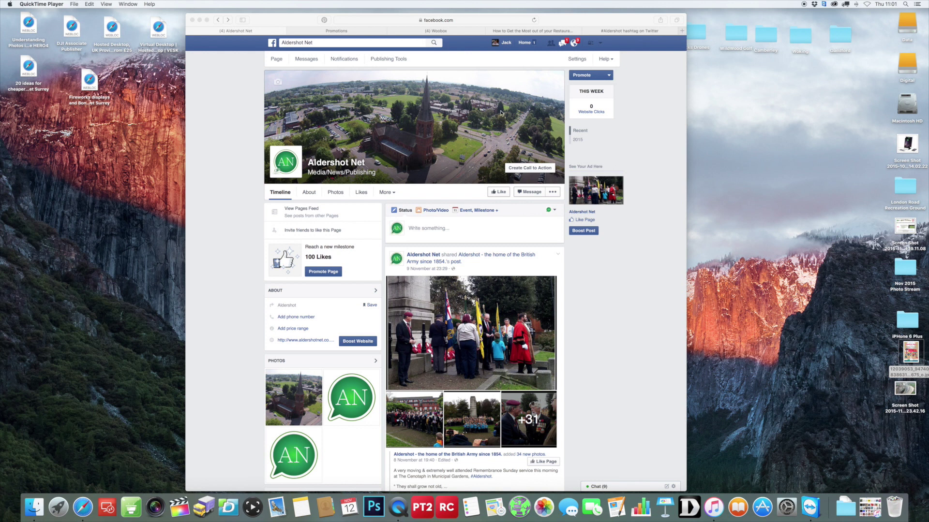
Step: Open the Woobox blog article "How to Get the Most out of your Restaurant's Page with Woobox"
click(531, 30)
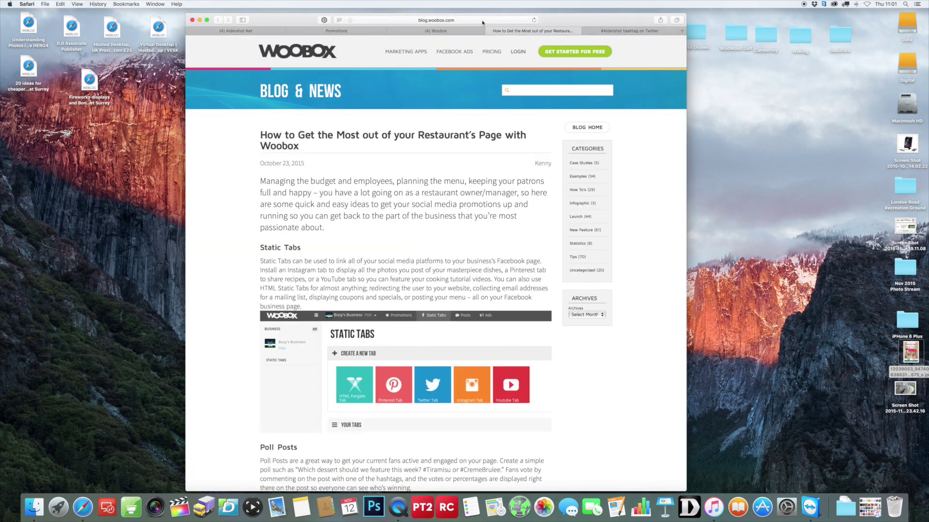
click(481, 20)
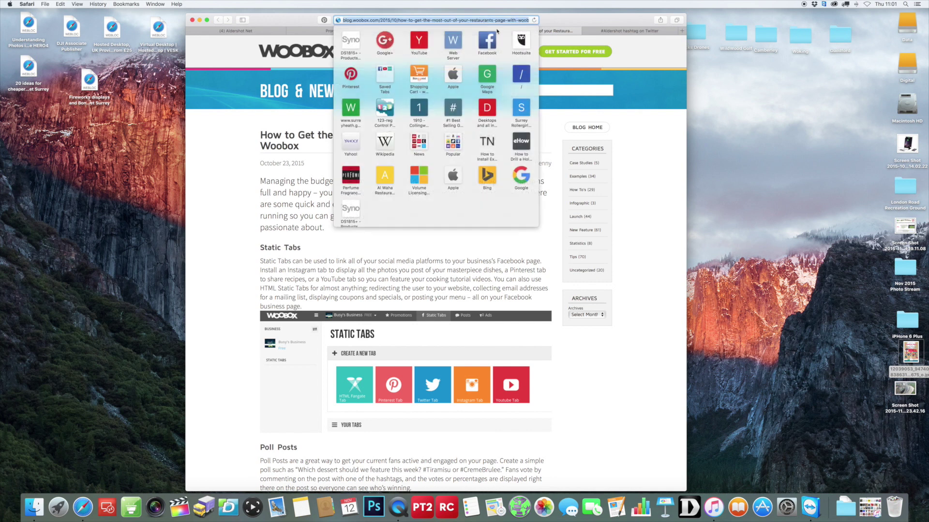
key(Escape)
click(319, 57)
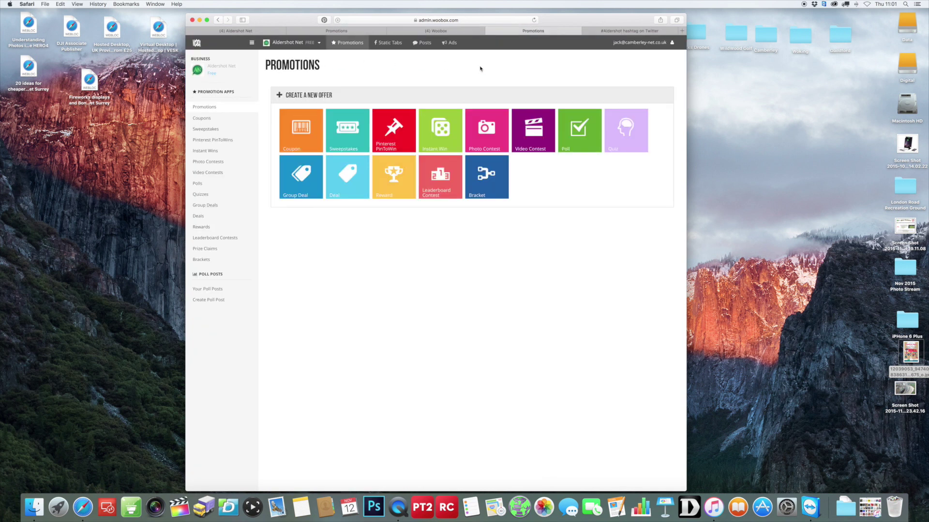
click(226, 21)
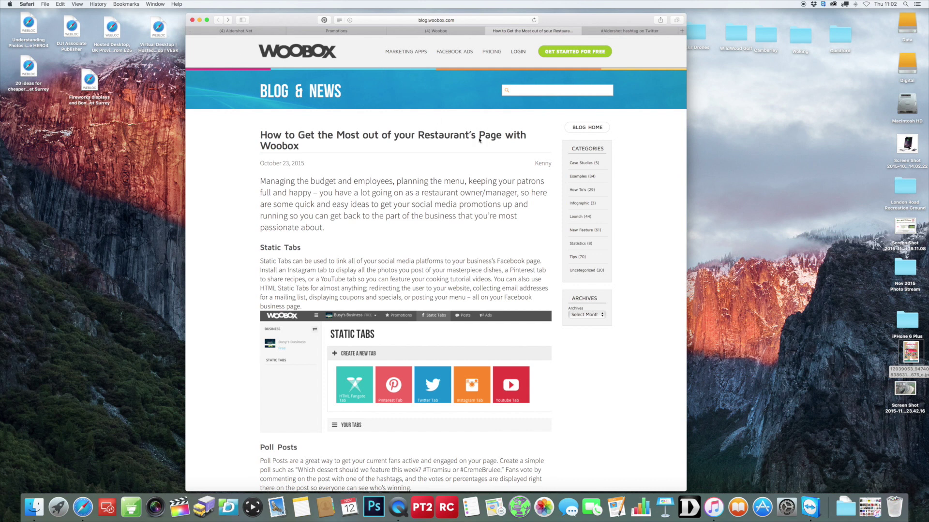
Step: Read through the article's ideas, from static tabs and poll posts to sweepstakes and Pin to Win, and return to its start
scroll(554, 143, down, 5)
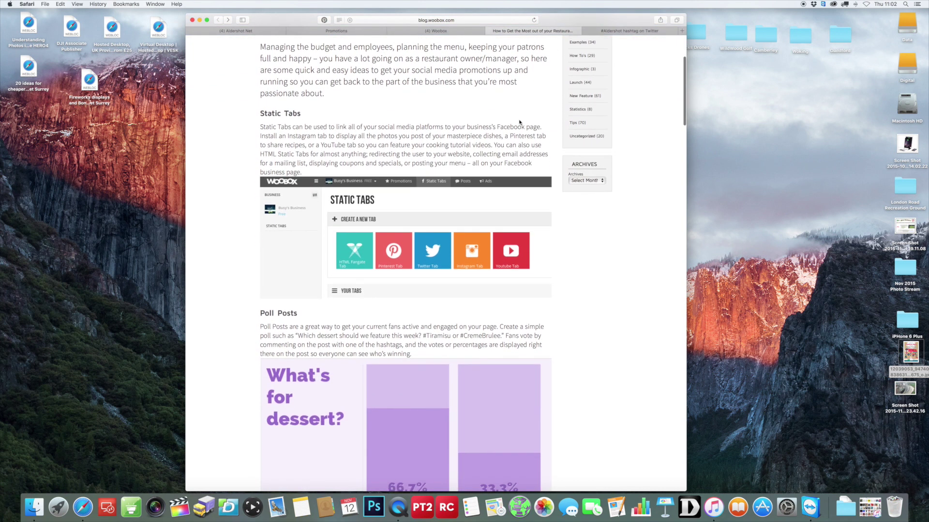
scroll(519, 123, down, 3)
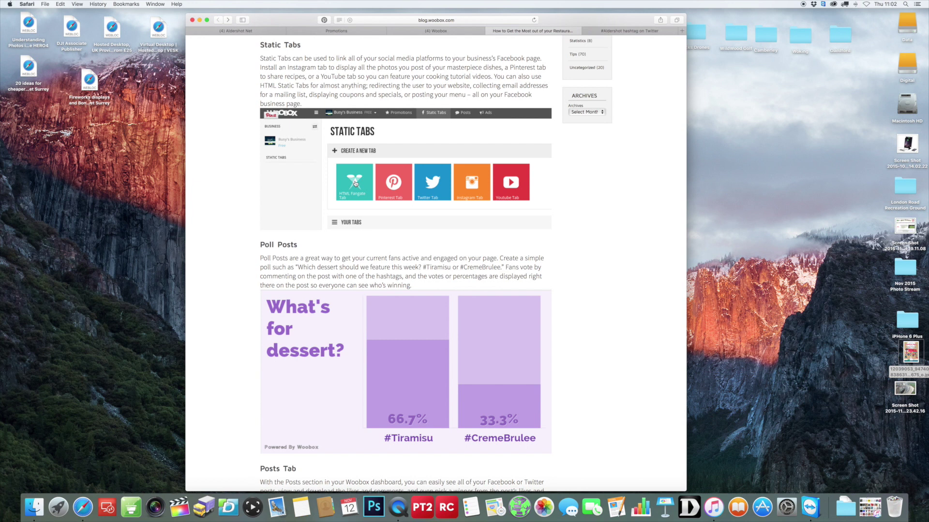
scroll(356, 183, down, 5)
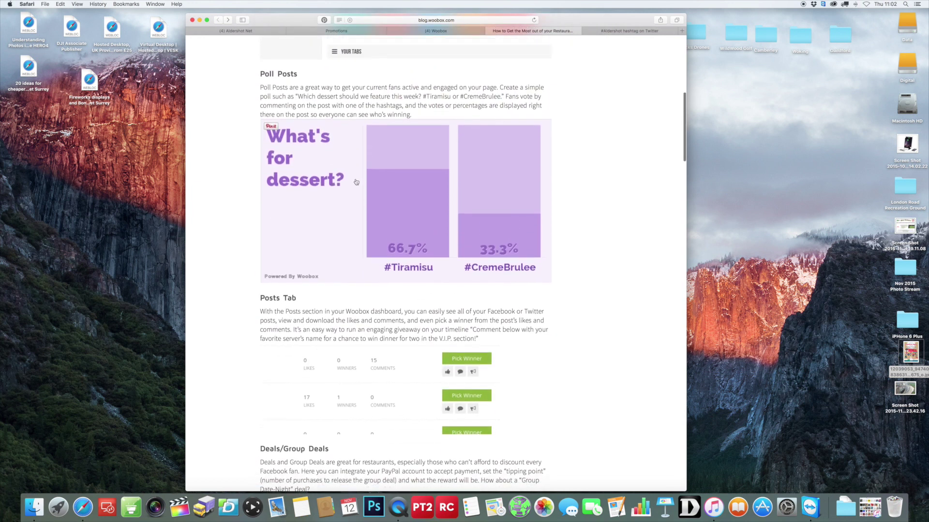
scroll(356, 182, down, 9)
scroll(356, 182, down, 12)
scroll(356, 182, down, 13)
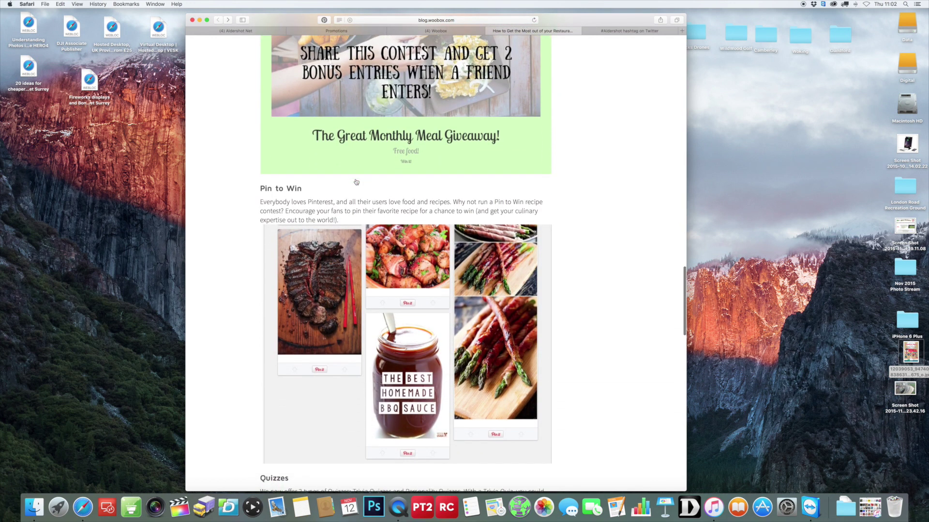
scroll(356, 181, down, 6)
scroll(394, 178, up, 12)
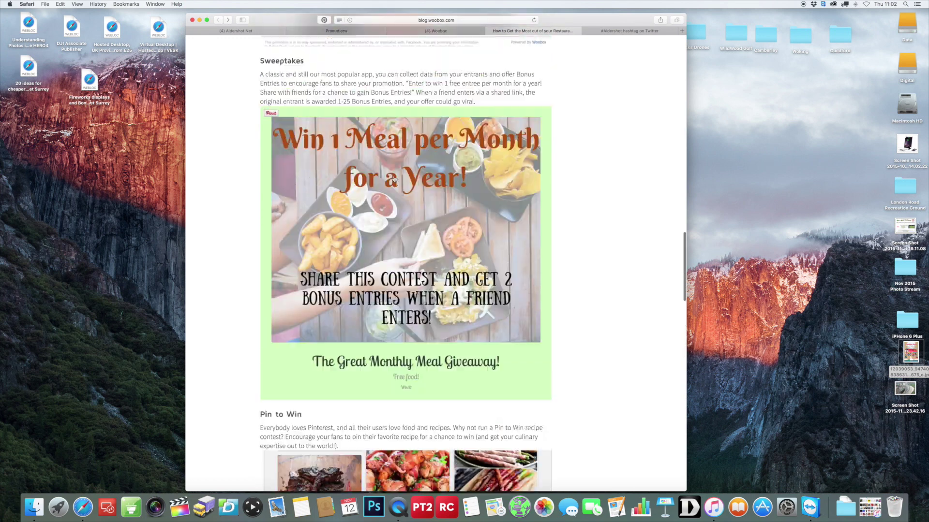
scroll(393, 179, up, 20)
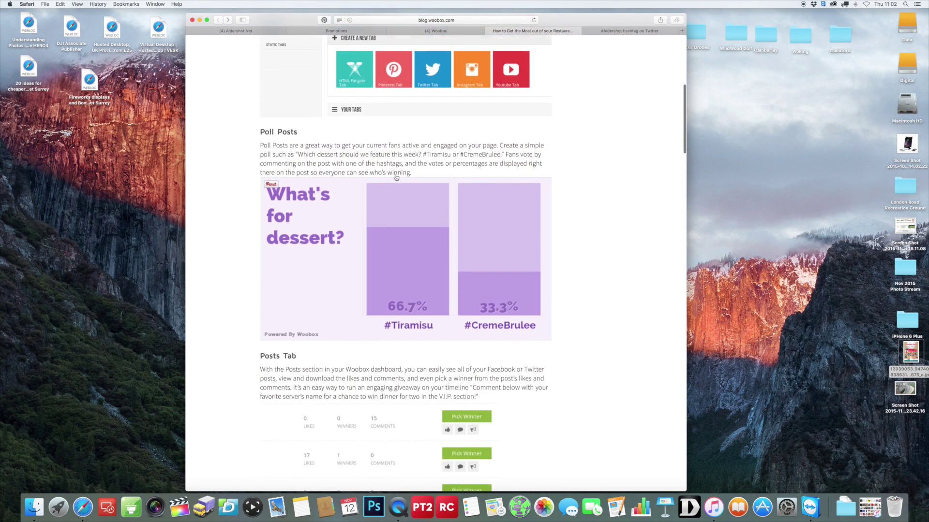
scroll(396, 177, up, 10)
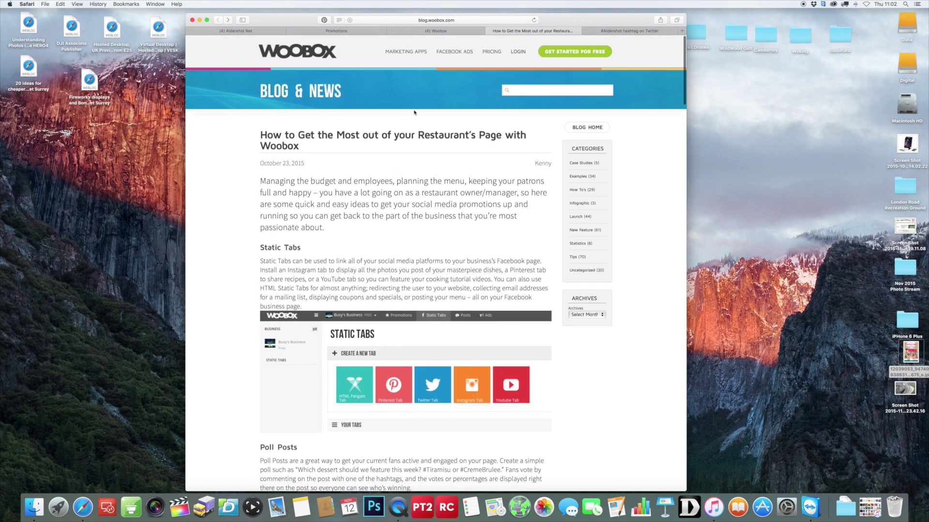
Step: Examine the Woobox promotions page's web address and the list of businesses available in the account
click(236, 31)
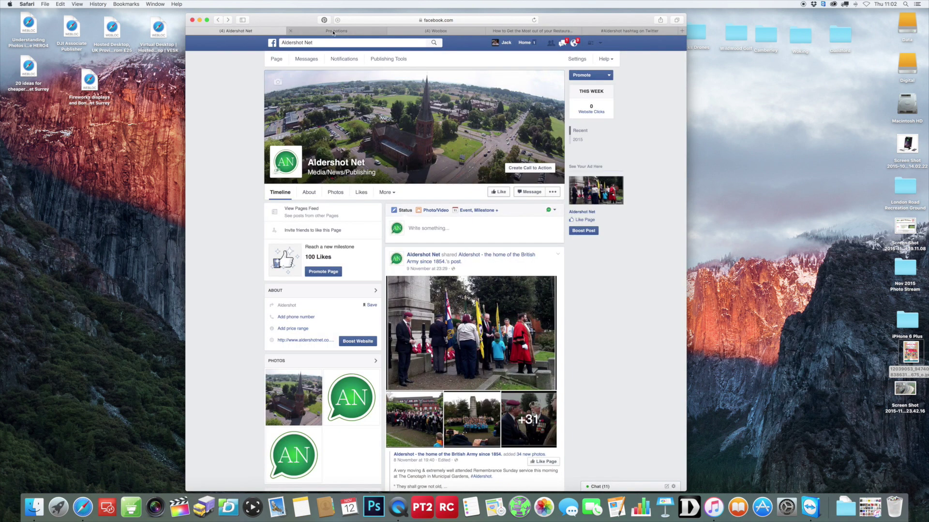
click(438, 31)
click(478, 20)
click(479, 19)
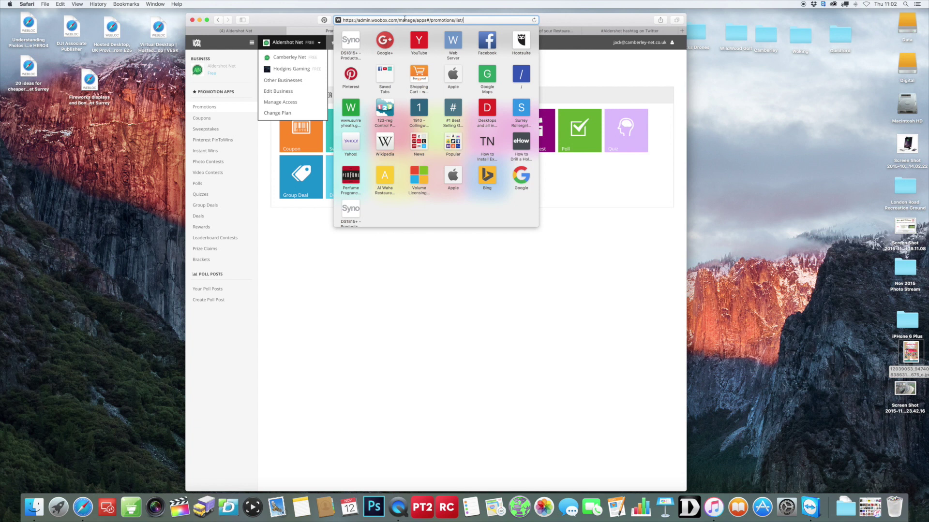
click(506, 241)
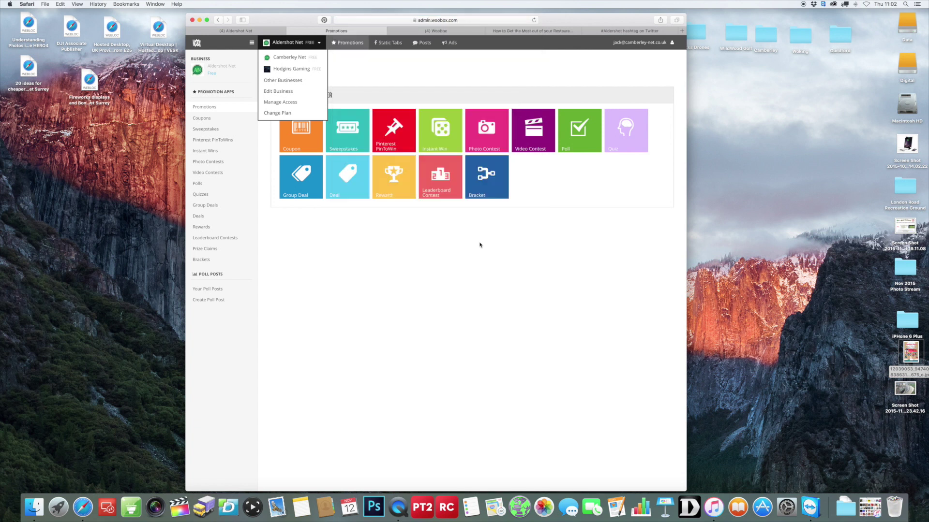
click(369, 73)
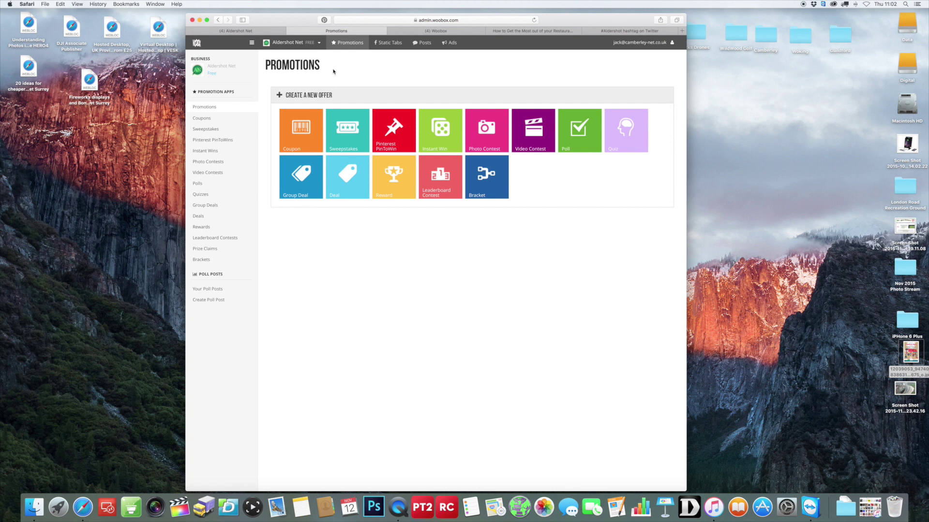
click(321, 44)
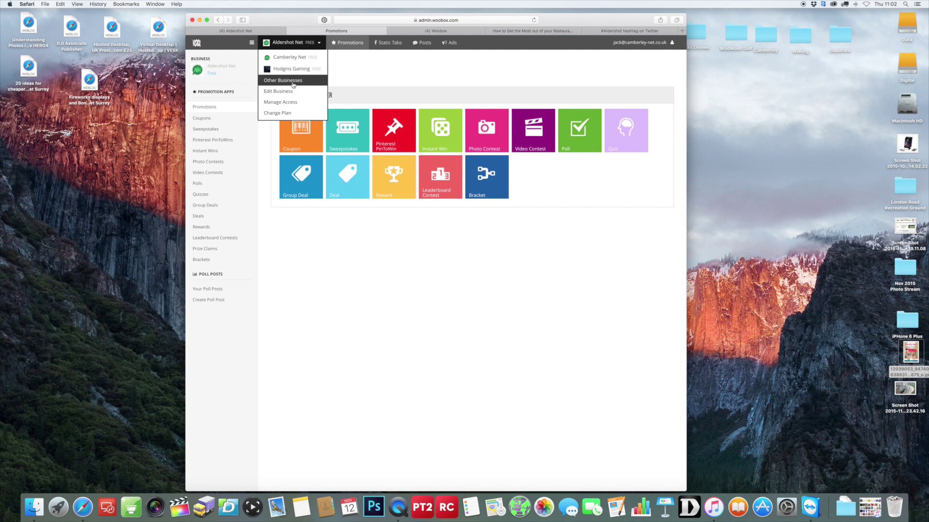
click(386, 74)
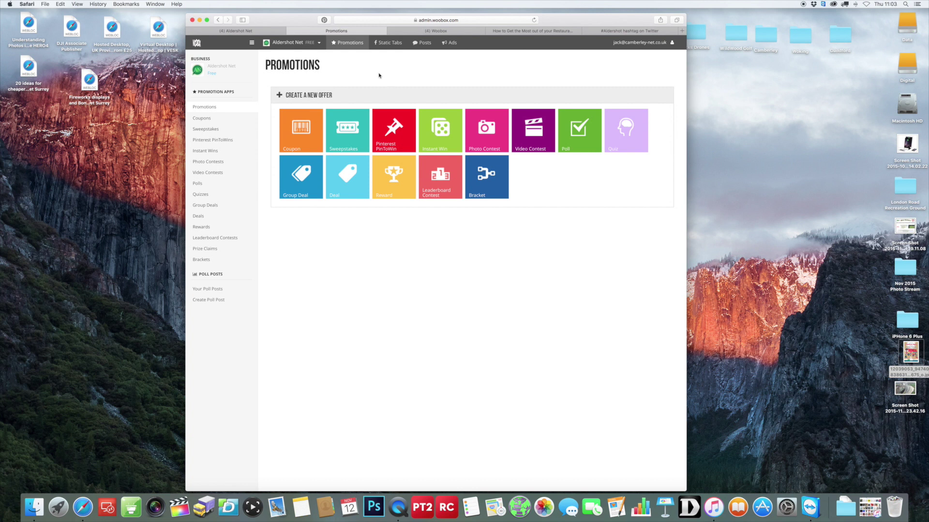
Step: Create a new Twitter static tab for the Aldershot Net Facebook page in Woobox
click(248, 31)
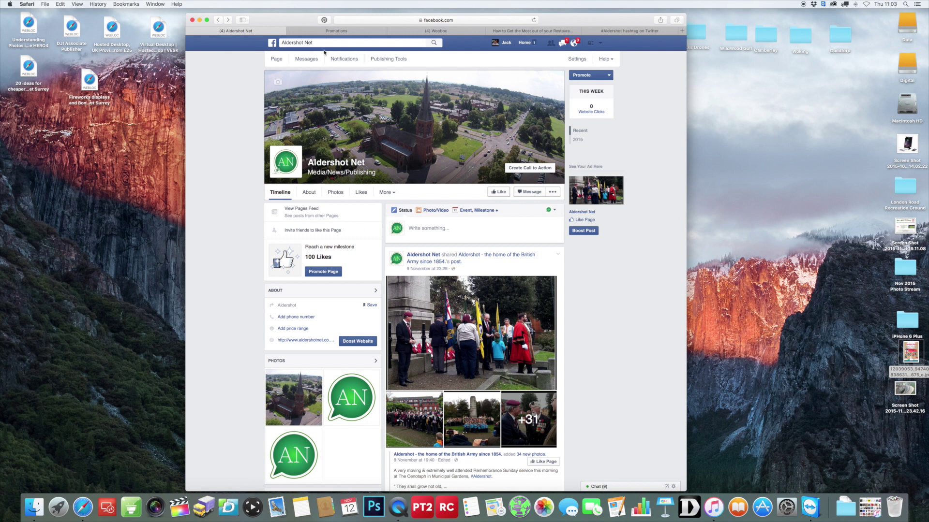
click(327, 32)
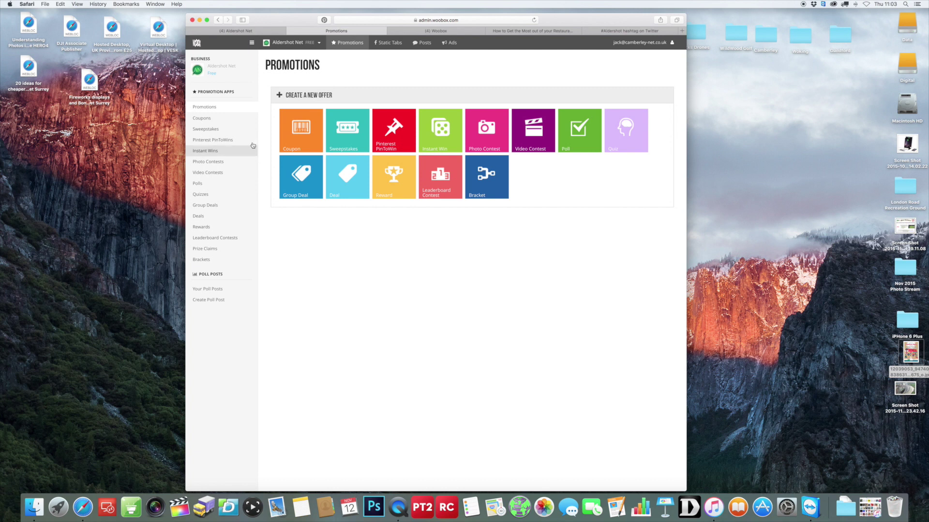
click(387, 45)
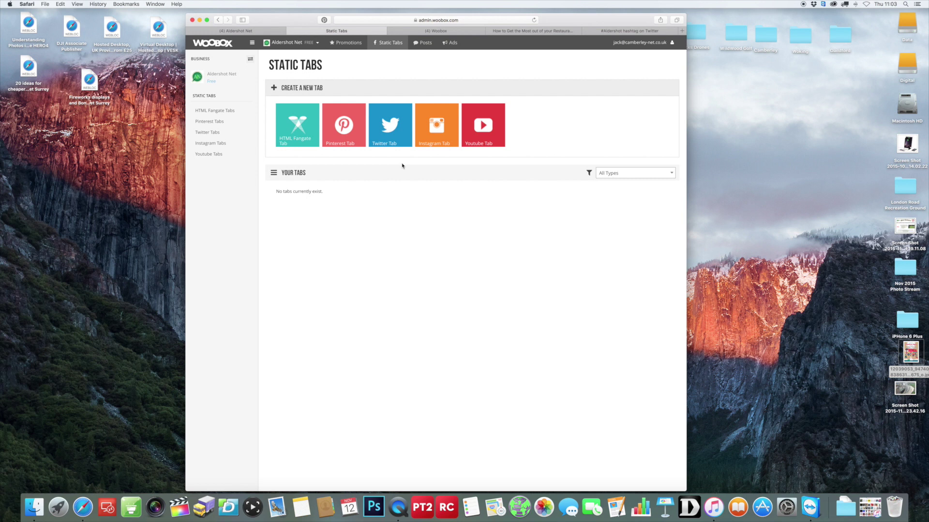
click(391, 133)
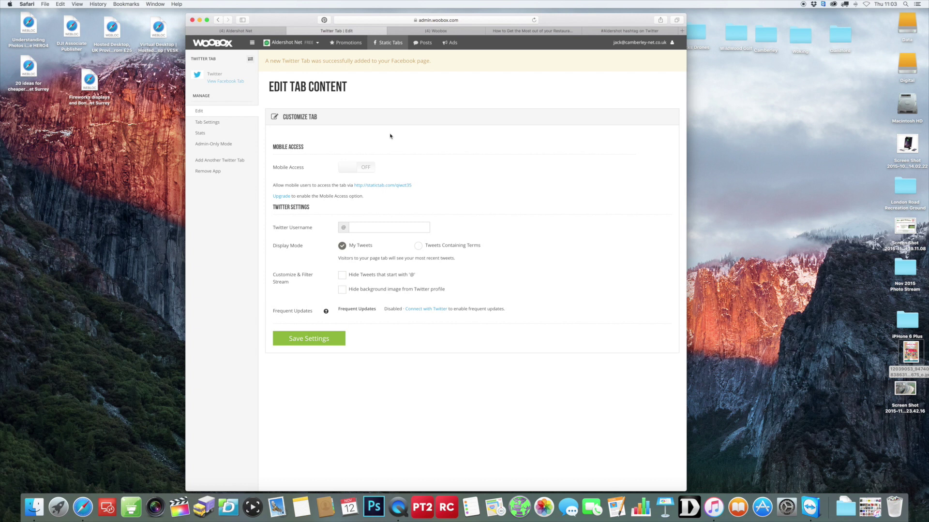
Step: Switch to Twitter and open the Aldershot Net account's own profile to find the handle for the Twitter username setting
click(387, 225)
click(626, 32)
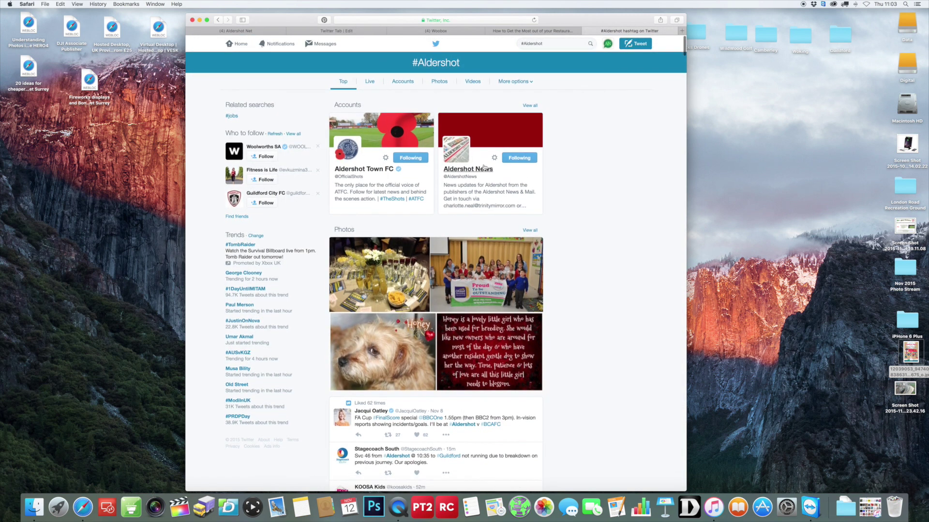
click(608, 43)
click(594, 67)
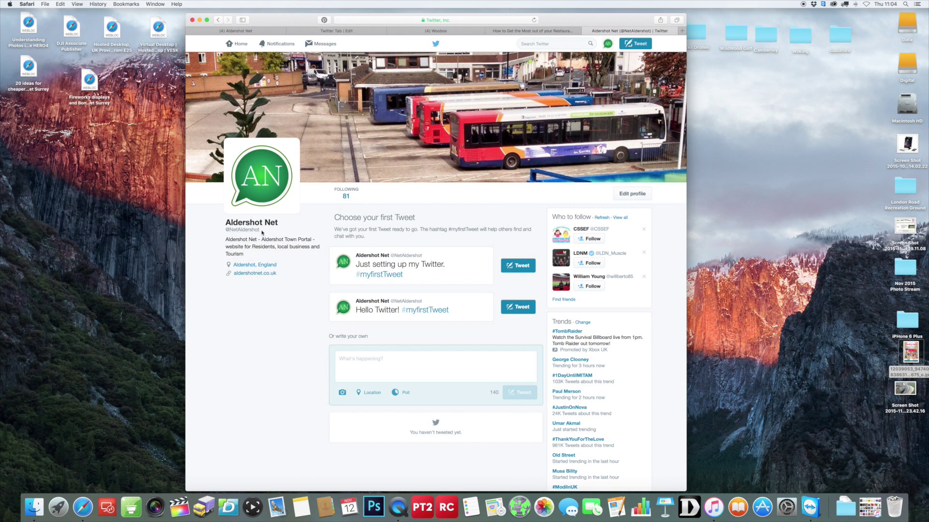
Step: Copy the handle from the Aldershot Net Twitter profile into the Twitter username setting of the Woobox tab
drag(226, 231, 258, 230)
key(super+c)
click(262, 230)
click(356, 32)
key(super+v)
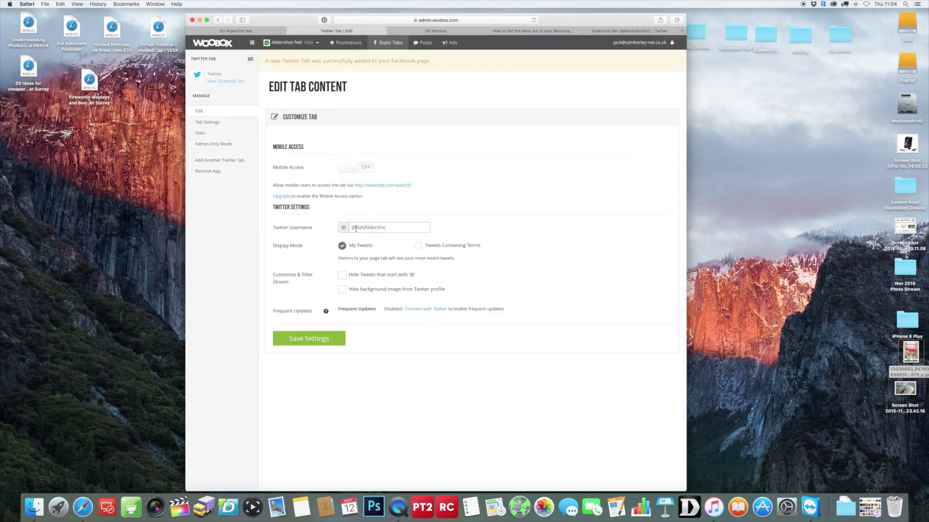
Step: Correct the tab's Twitter username to NetAldershot, checking it against the Twitter profile, and save the tab settings
click(357, 230)
key(BackSpace)
click(604, 31)
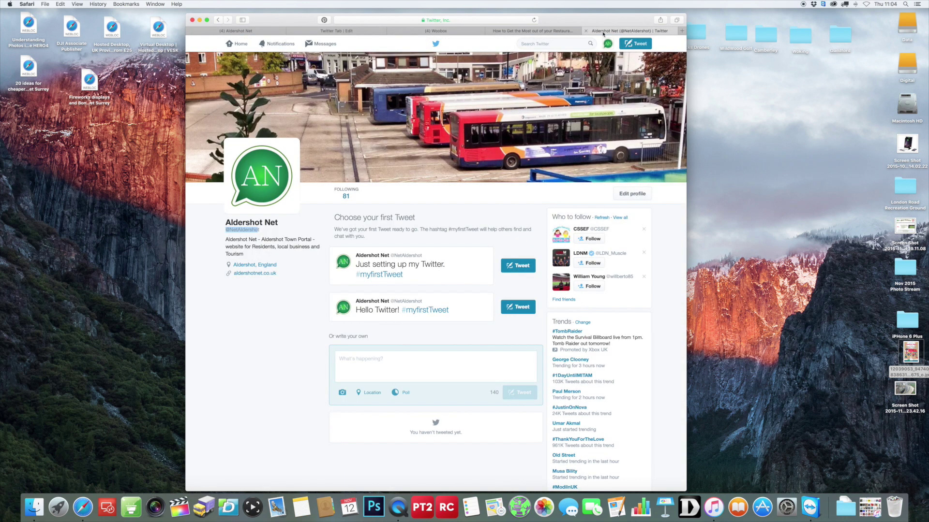
click(316, 32)
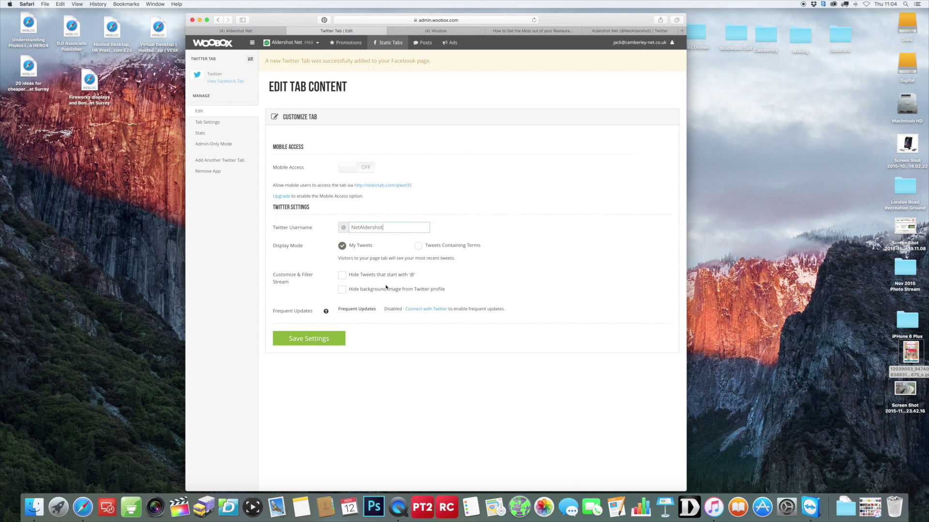
click(305, 338)
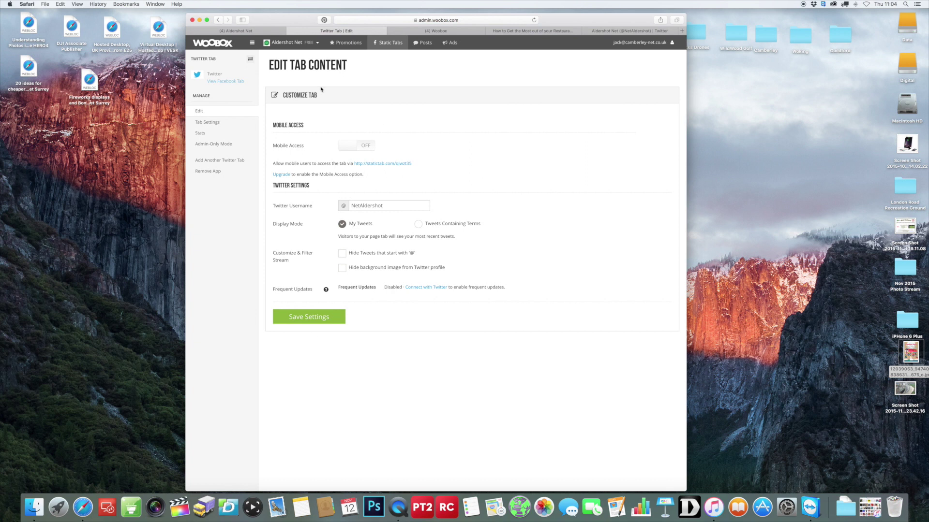
Step: Reload the Aldershot Net Facebook page and open its new Twitter app
click(235, 32)
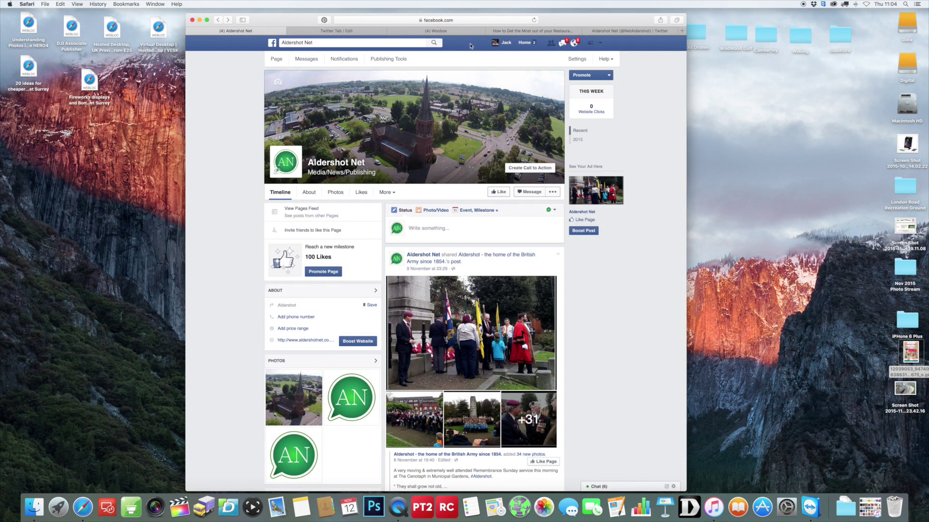
click(534, 21)
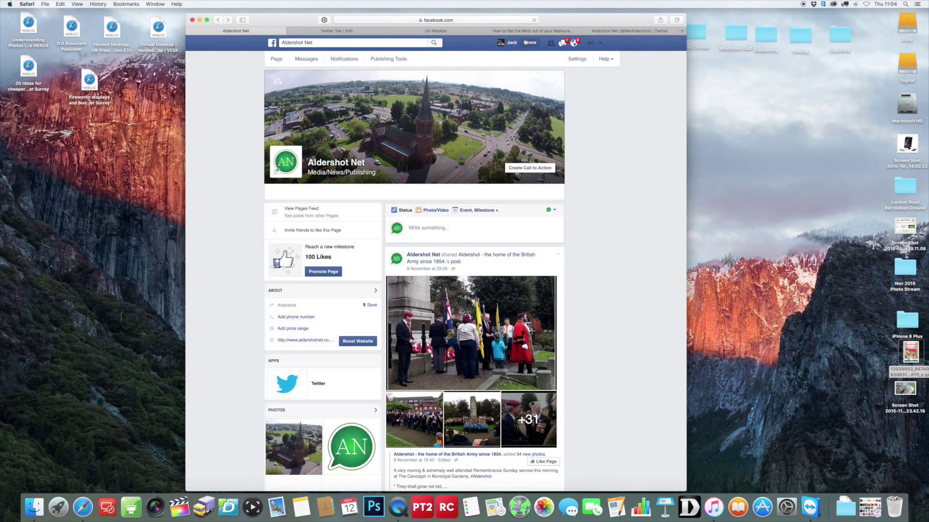
scroll(415, 134, down, 1)
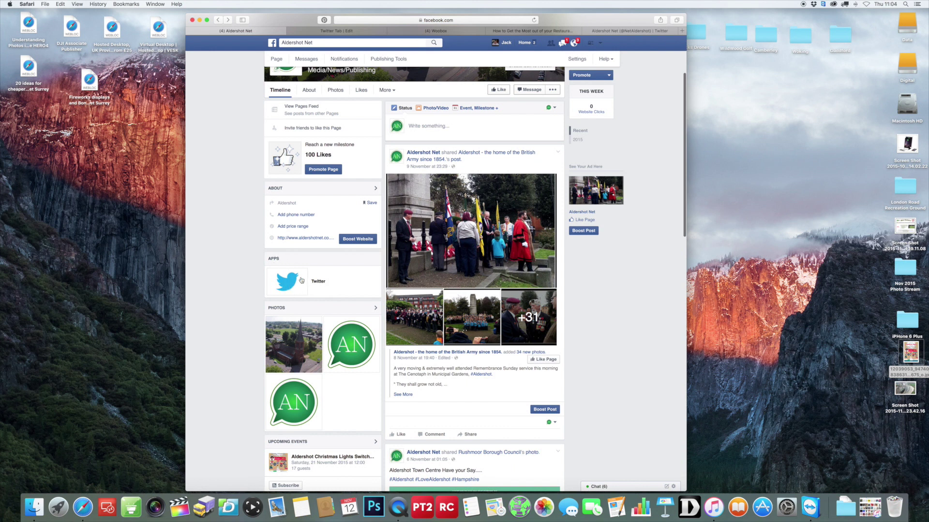
click(315, 285)
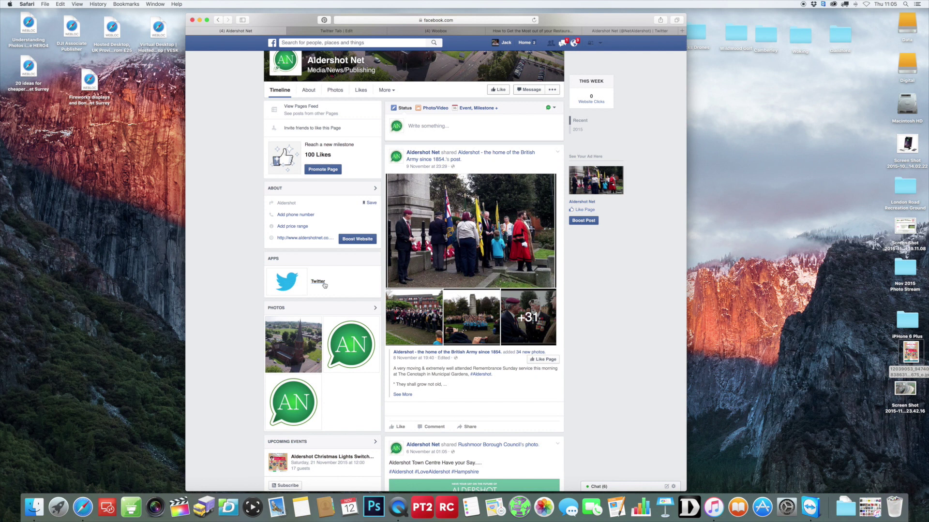
Step: Inspect the profile header and tweets area on the page's Twitter tab, and return to the timeline
scroll(340, 271, down, 1)
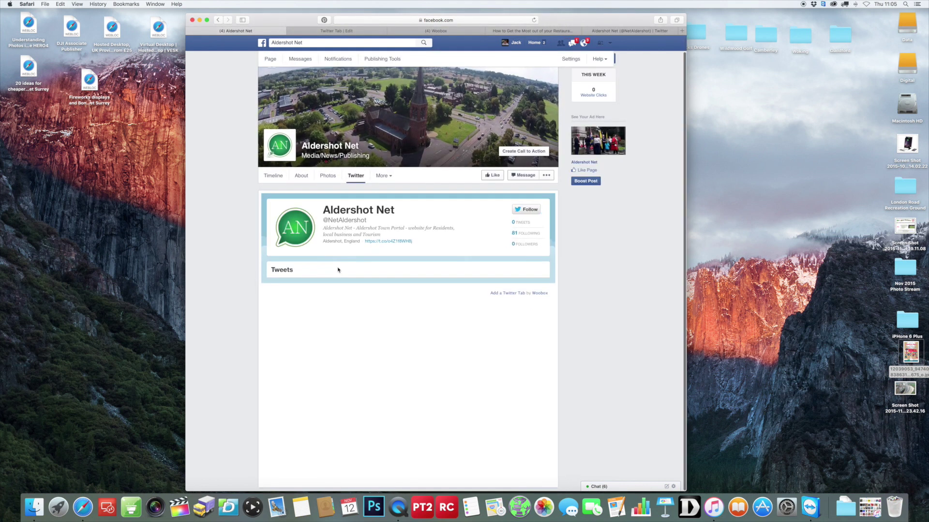
scroll(338, 269, up, 1)
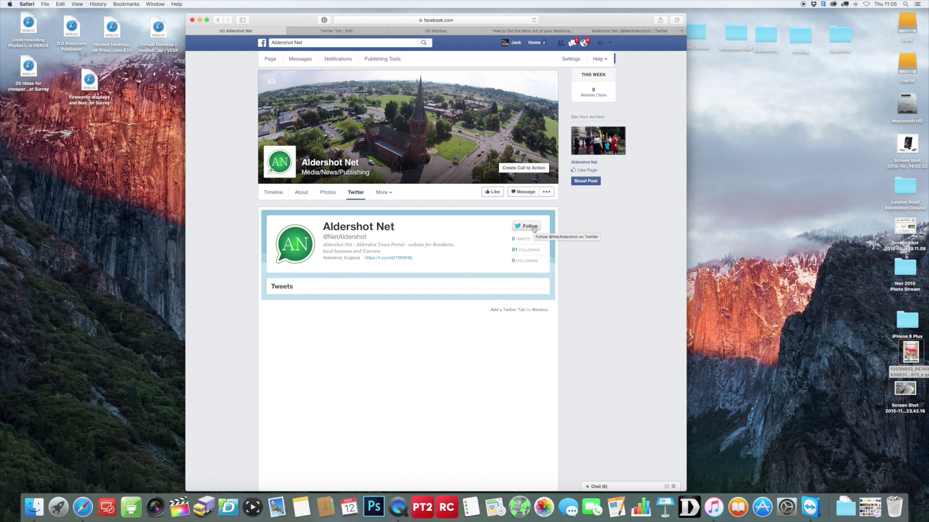
scroll(449, 247, down, 1)
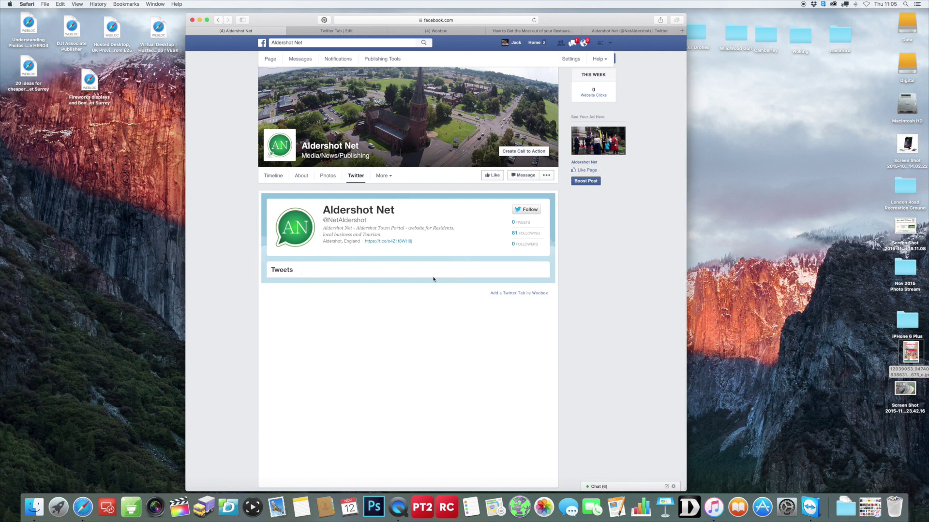
click(273, 176)
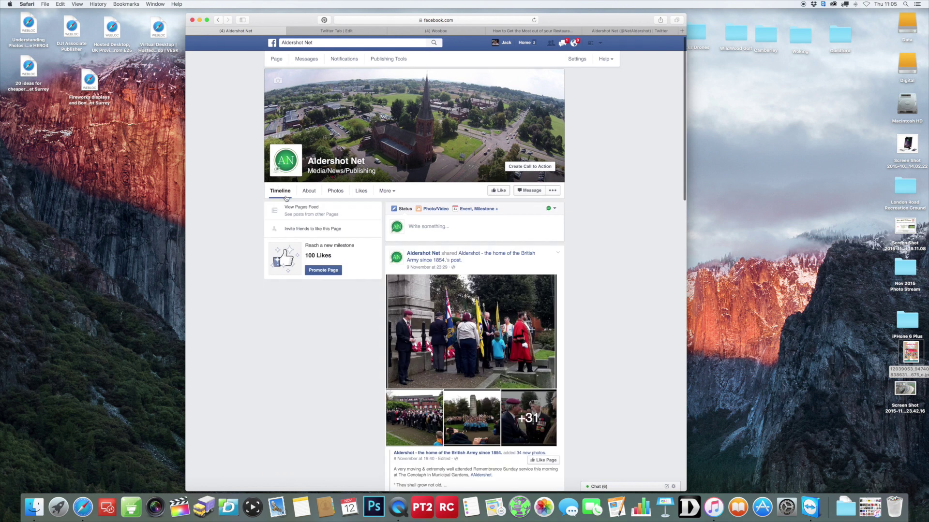
Step: Open the Twitter tab of the Aldershot Net page from its list of additional page sections
scroll(282, 208, down, 3)
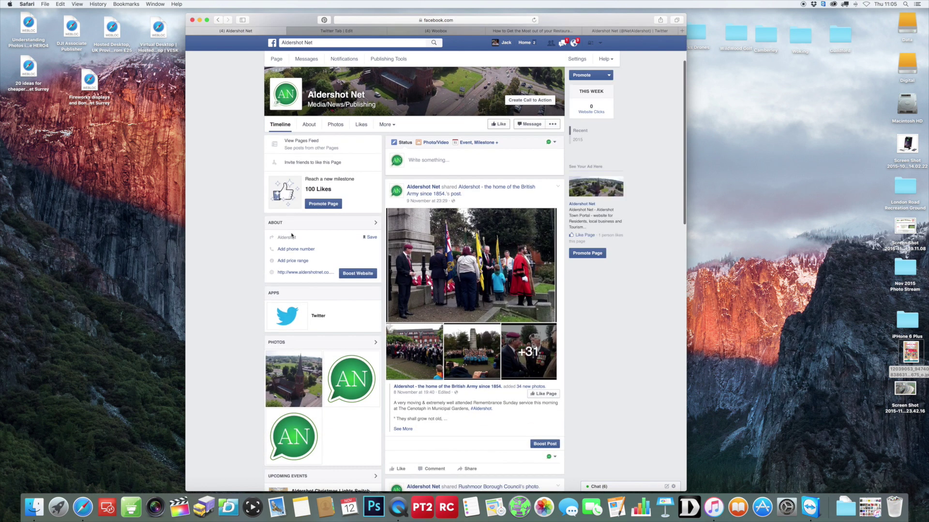
click(393, 125)
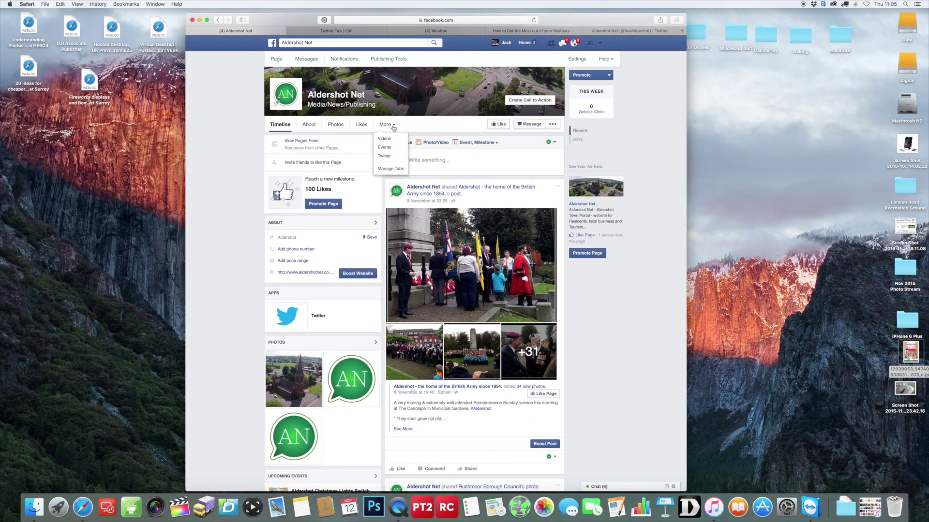
click(388, 162)
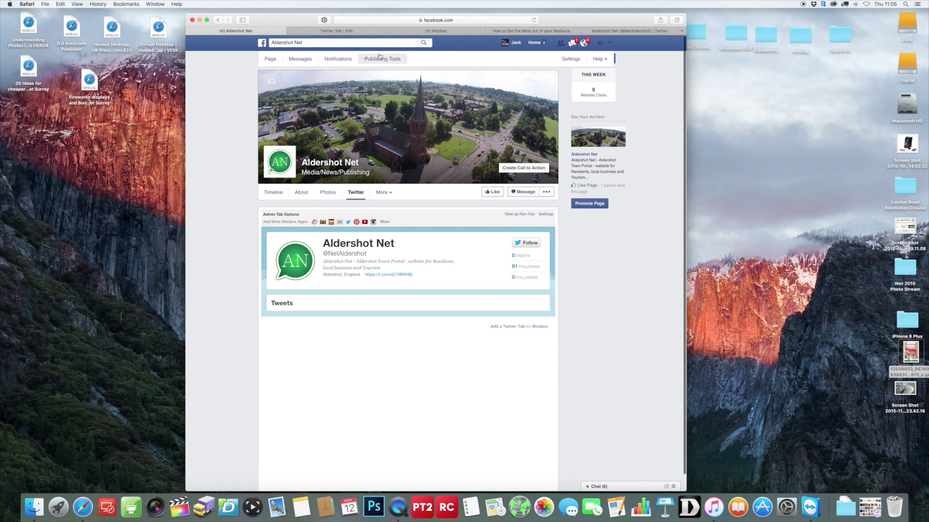
Step: Switch to Woobox and create a new YouTube static tab for the Aldershot Net page
click(357, 33)
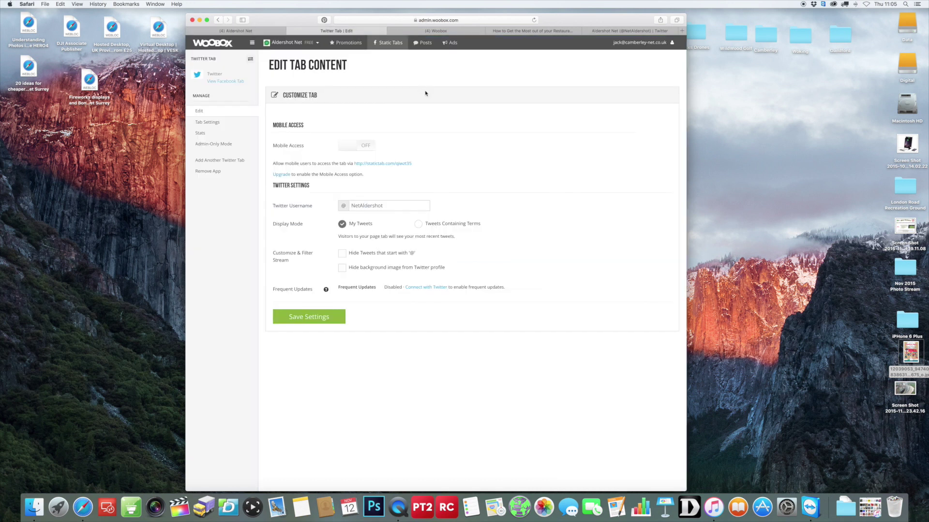
click(391, 44)
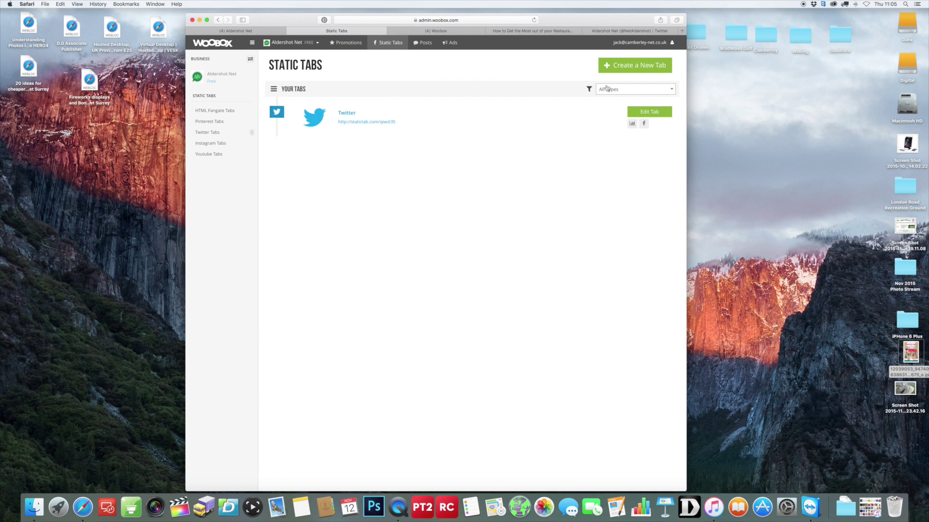
click(645, 69)
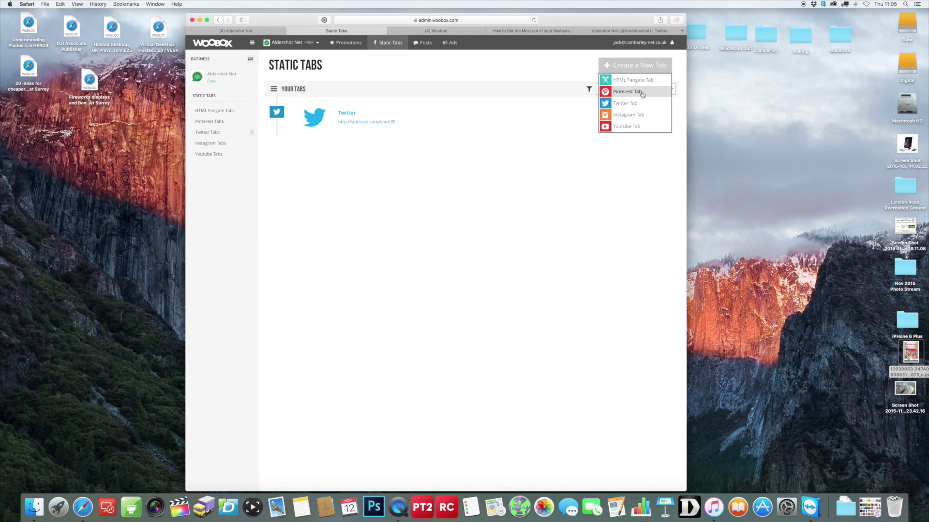
click(634, 128)
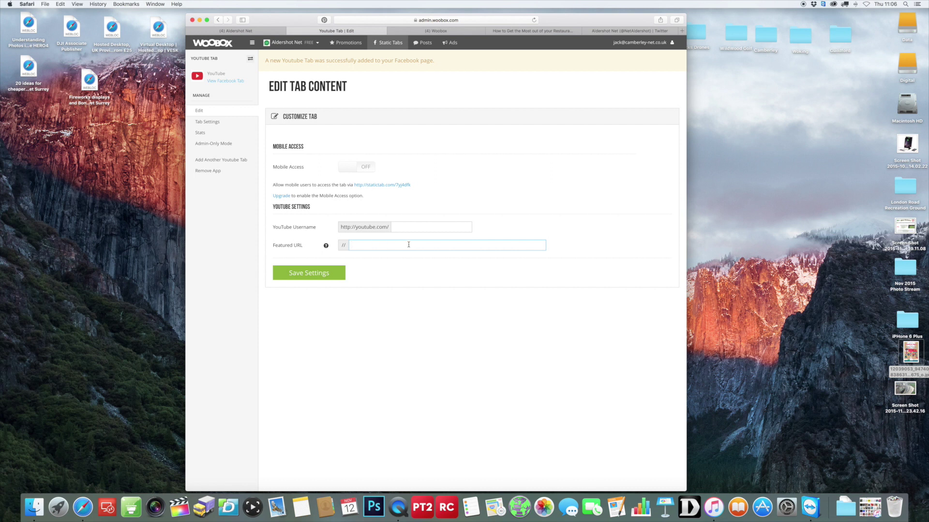
Step: Open YouTube in a new browser tab and pause the "DJI Phantom 3 - Hardshell Backpack" video from the account's own channel
click(682, 31)
click(415, 66)
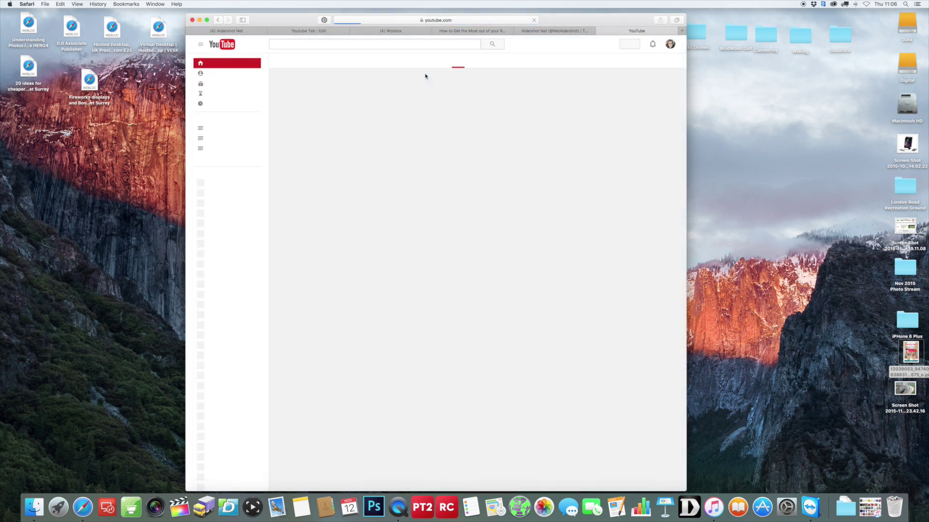
click(214, 73)
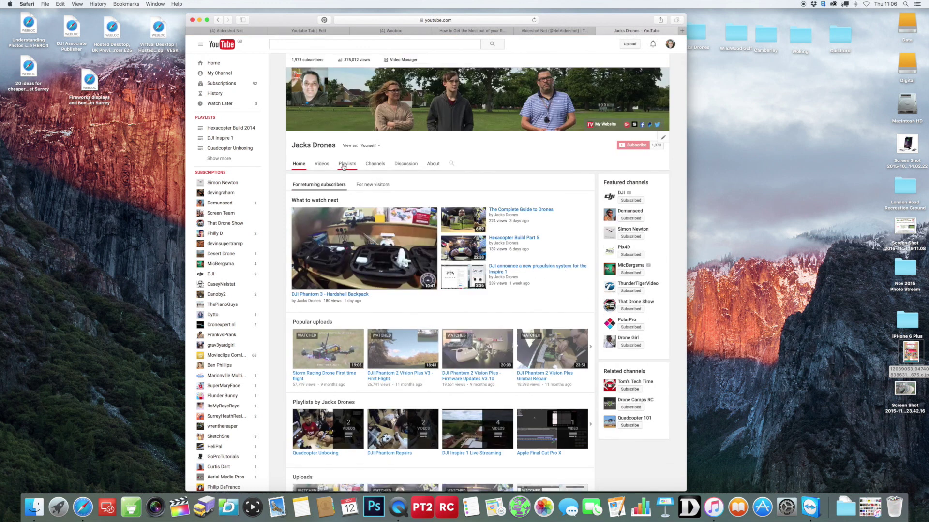
click(360, 240)
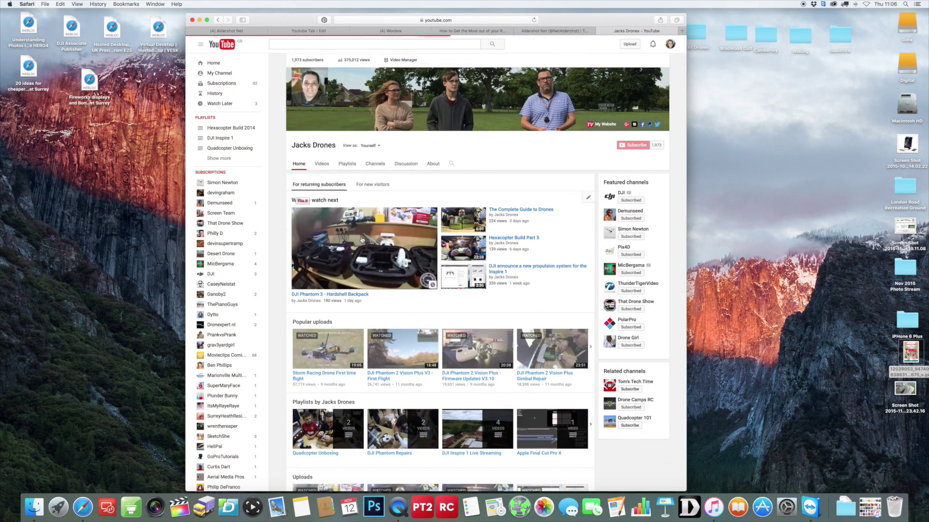
click(216, 224)
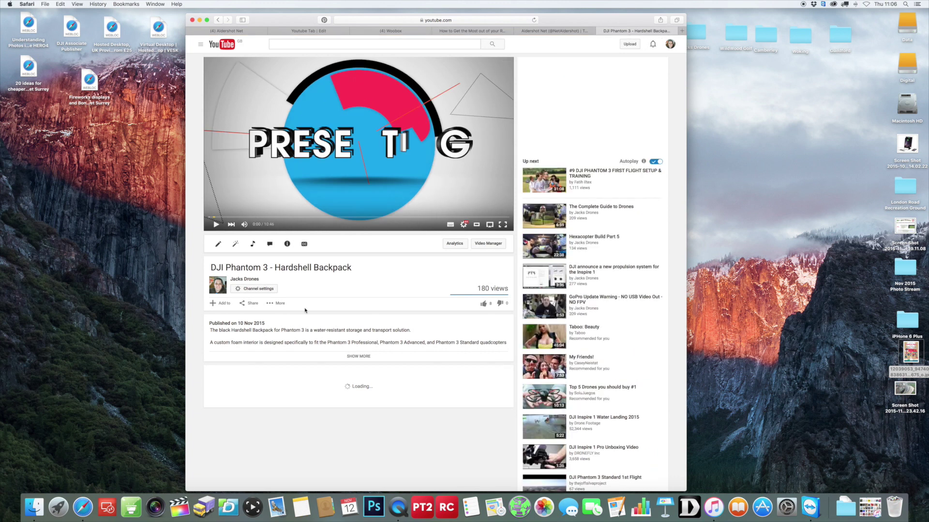
click(250, 304)
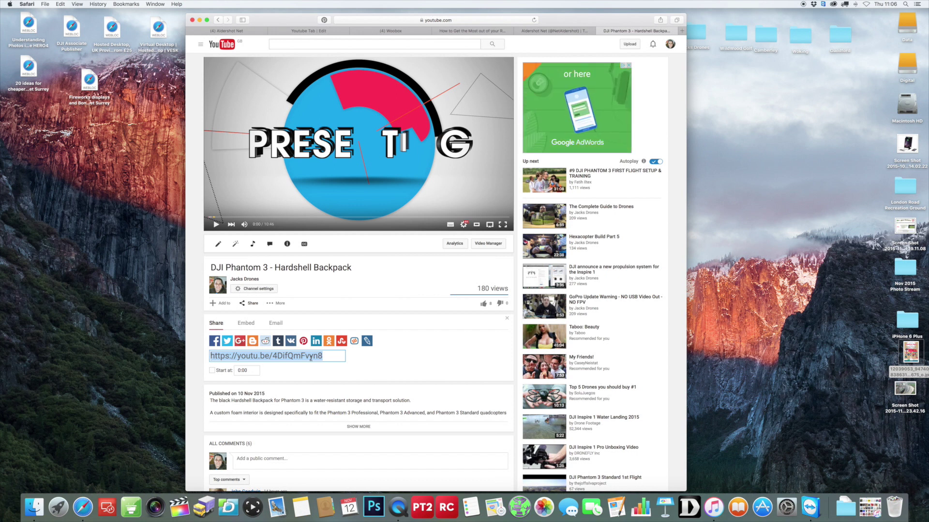
drag(334, 356, 209, 355)
key(super+c)
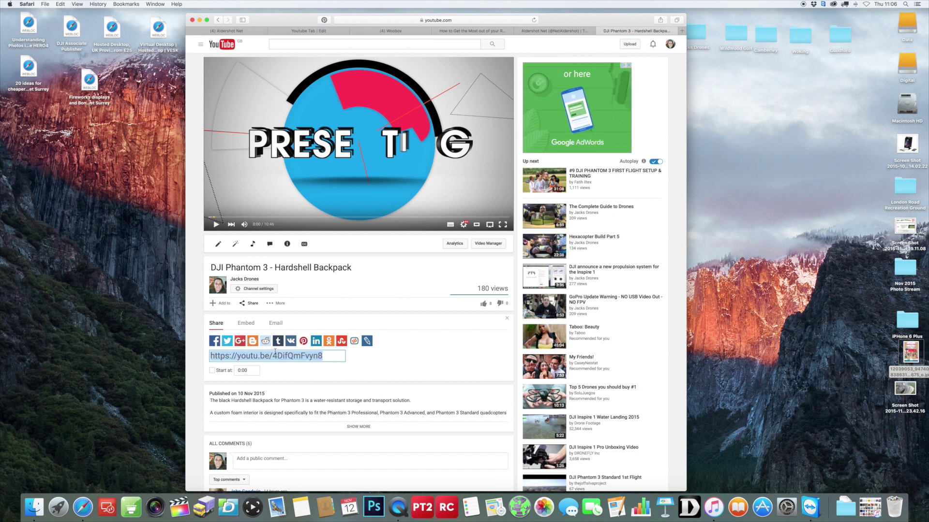
click(322, 31)
key(super+v)
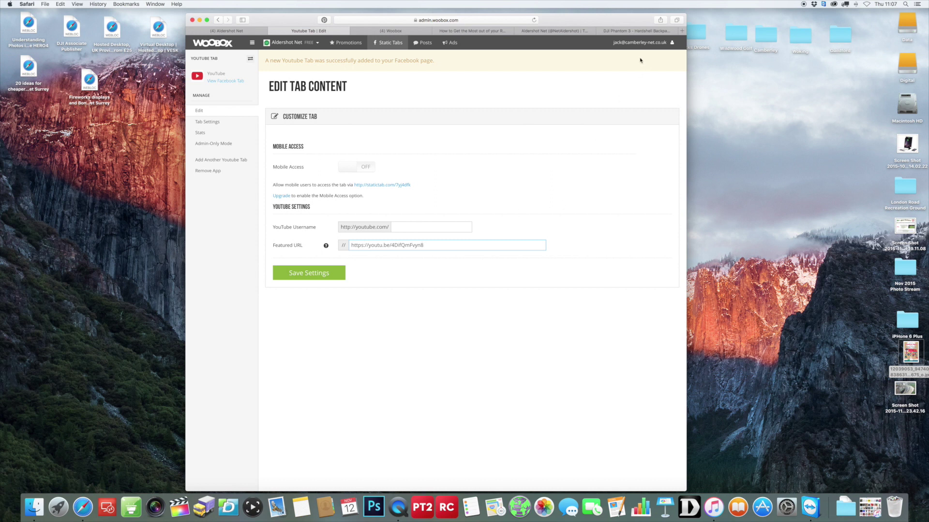
Step: Return to Facebook, search for "camberley net" and open the Camberley Net page
click(628, 31)
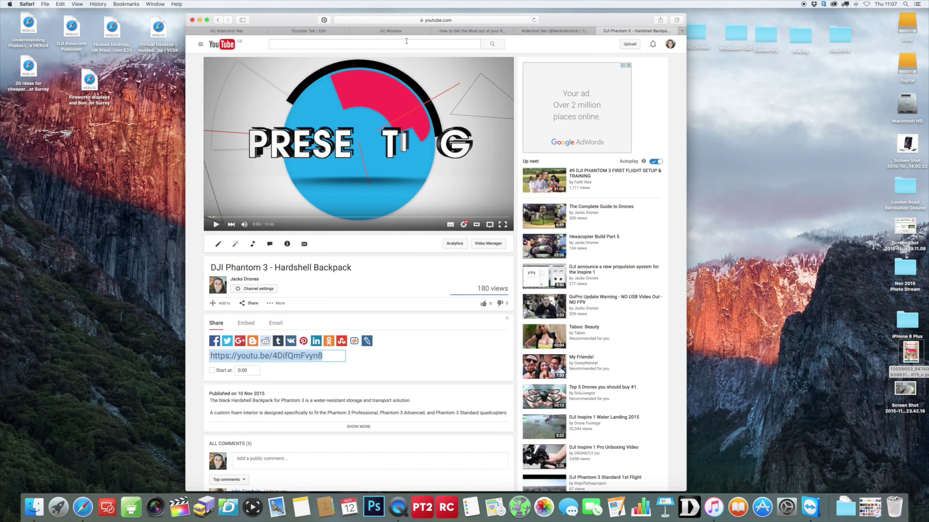
click(317, 32)
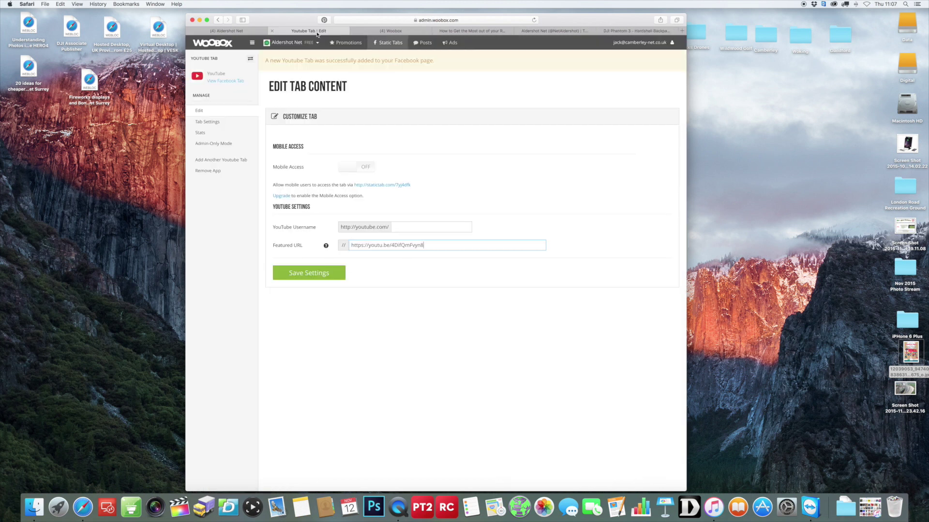
click(246, 34)
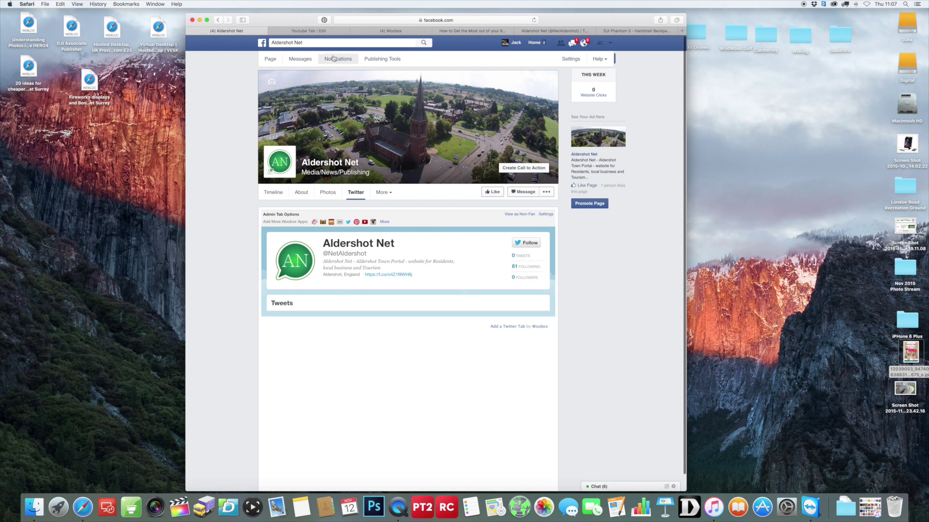
click(311, 43)
click(311, 42)
drag(311, 42, 270, 44)
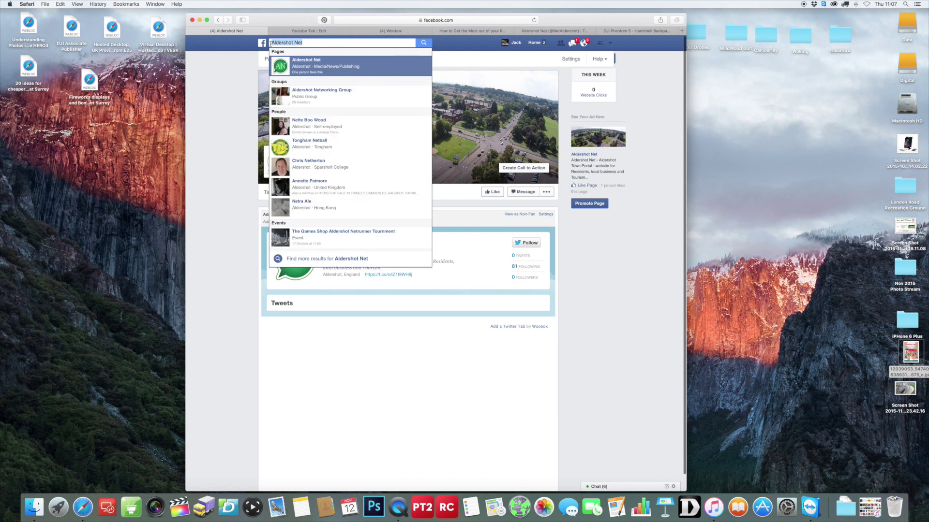
text(camberley net)
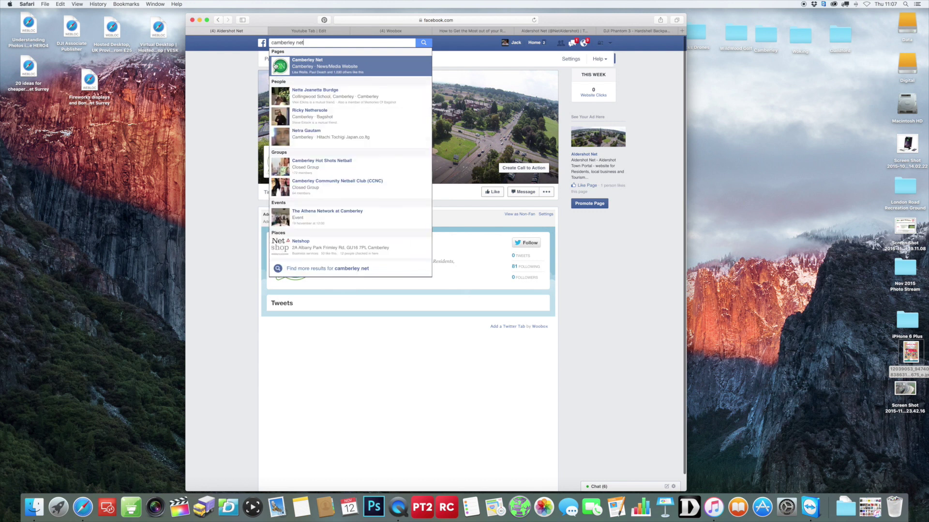
click(324, 70)
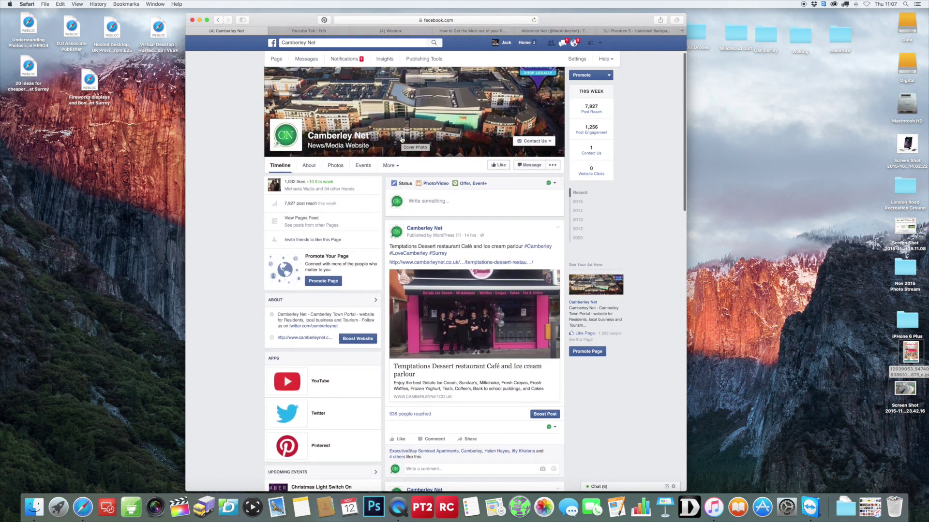
Step: Open the Pinterest app of the Camberley Net page and examine how its boards are laid out
scroll(401, 138, down, 3)
scroll(401, 140, down, 5)
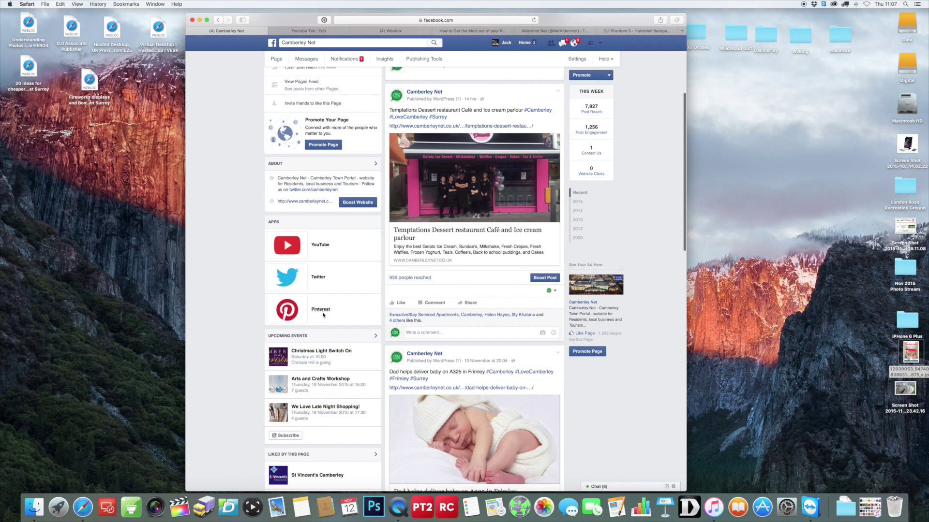
scroll(342, 309, up, 1)
click(342, 309)
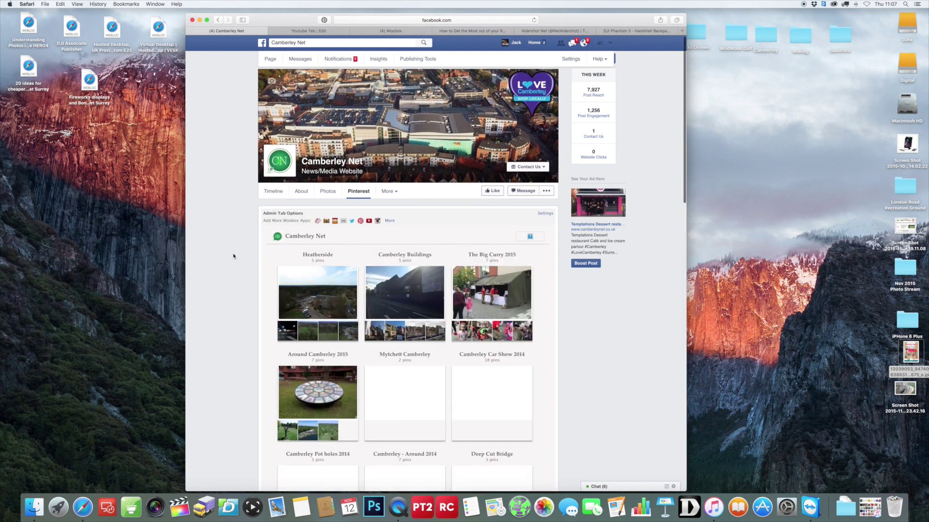
scroll(234, 256, down, 5)
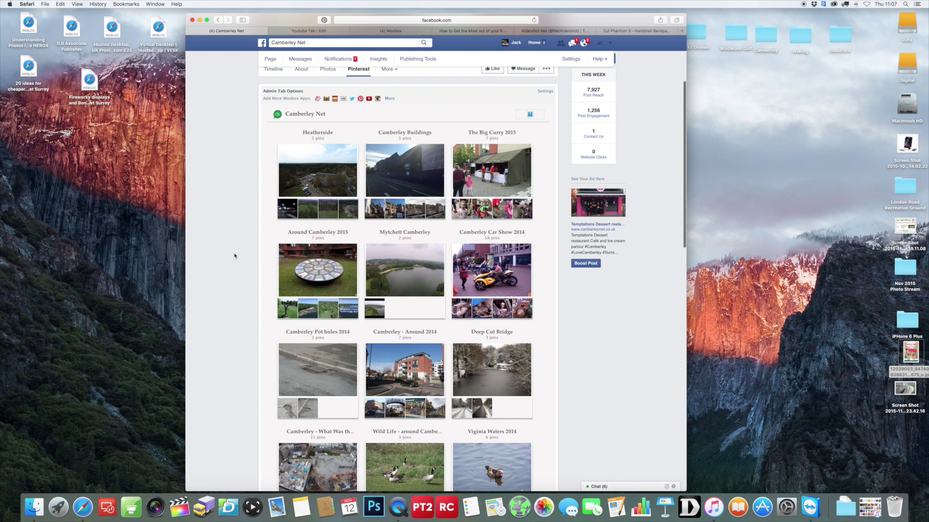
scroll(235, 256, down, 1)
scroll(234, 256, down, 3)
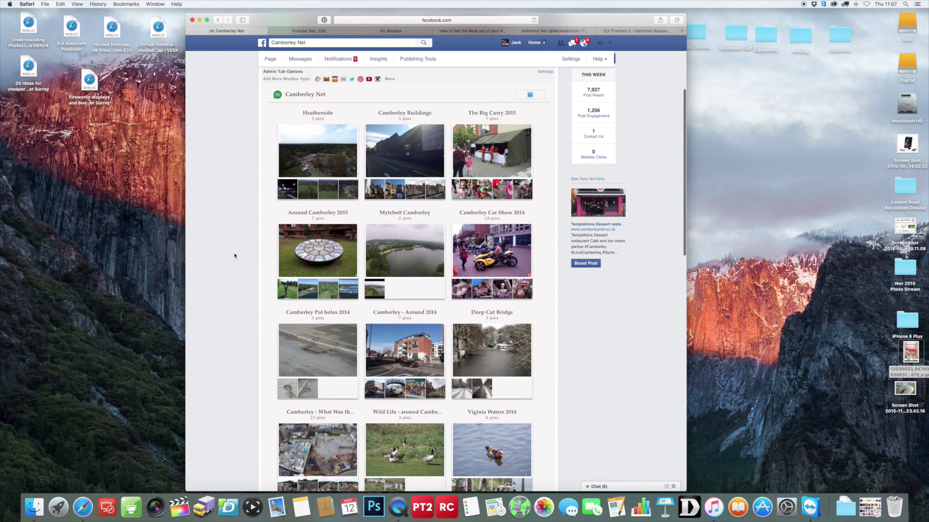
scroll(236, 256, up, 8)
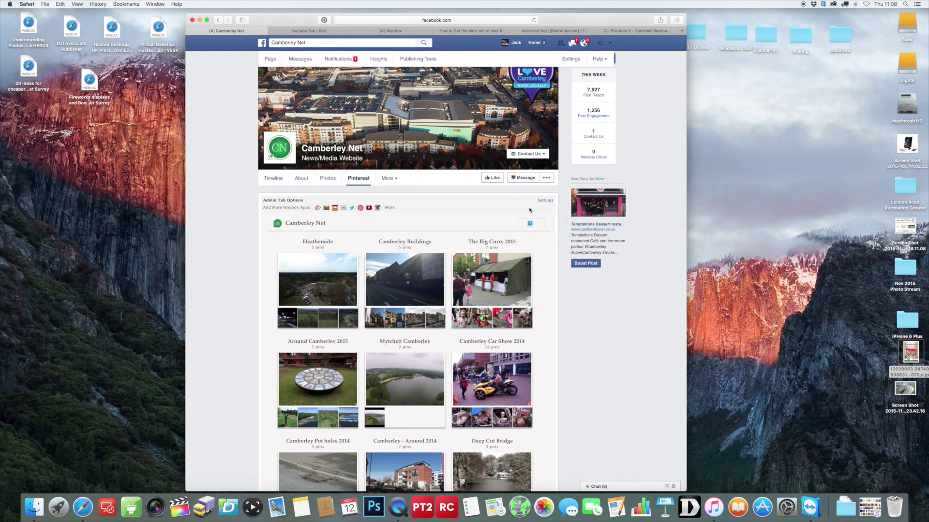
scroll(529, 210, down, 1)
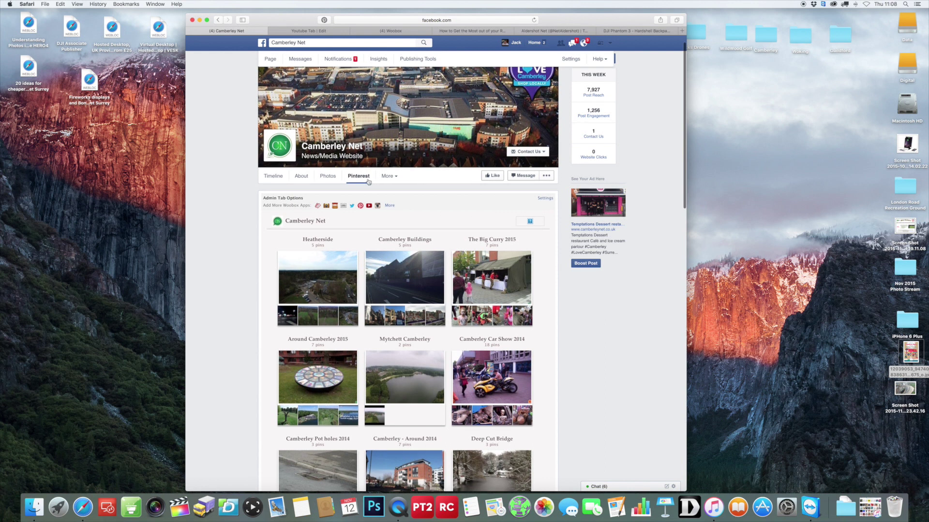
Step: Open Camberley Net's YouTube tab, pause its featured video and compare it with the Featured URL setting in Woobox
click(391, 178)
scroll(393, 196, down, 1)
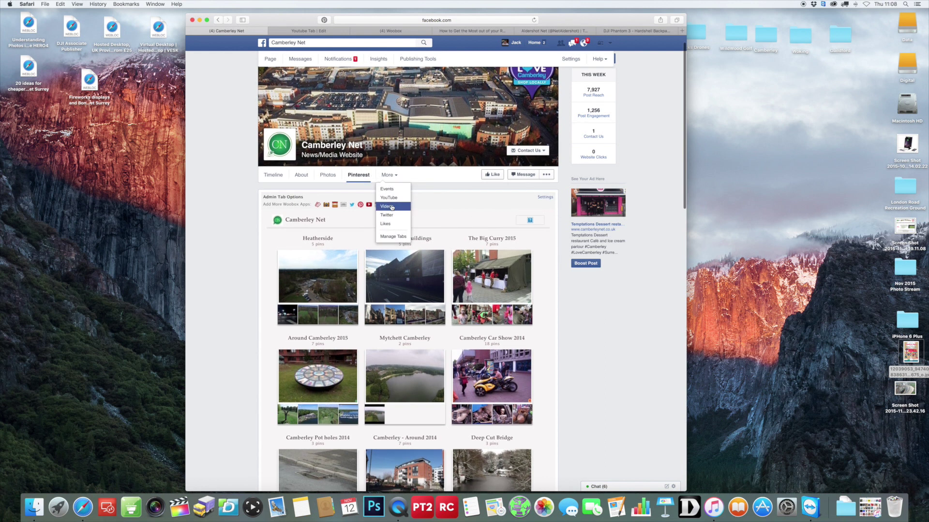
click(392, 198)
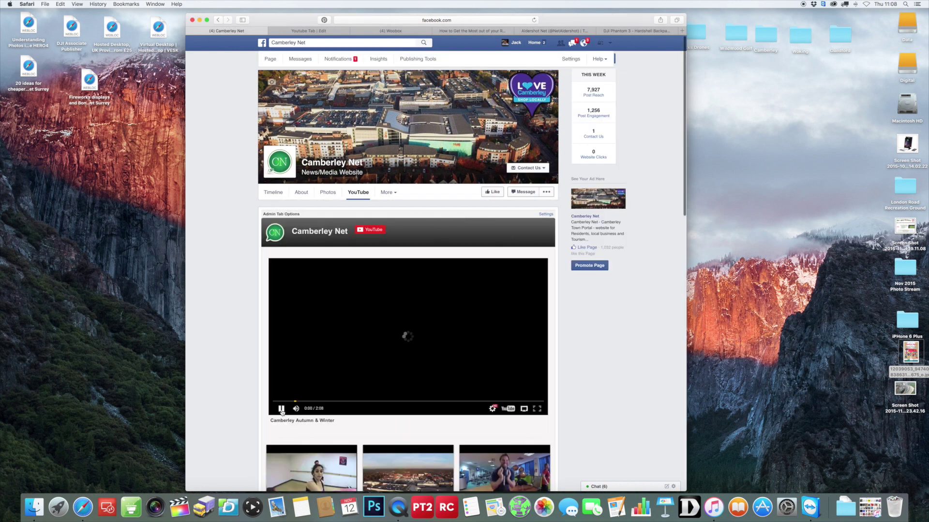
click(323, 31)
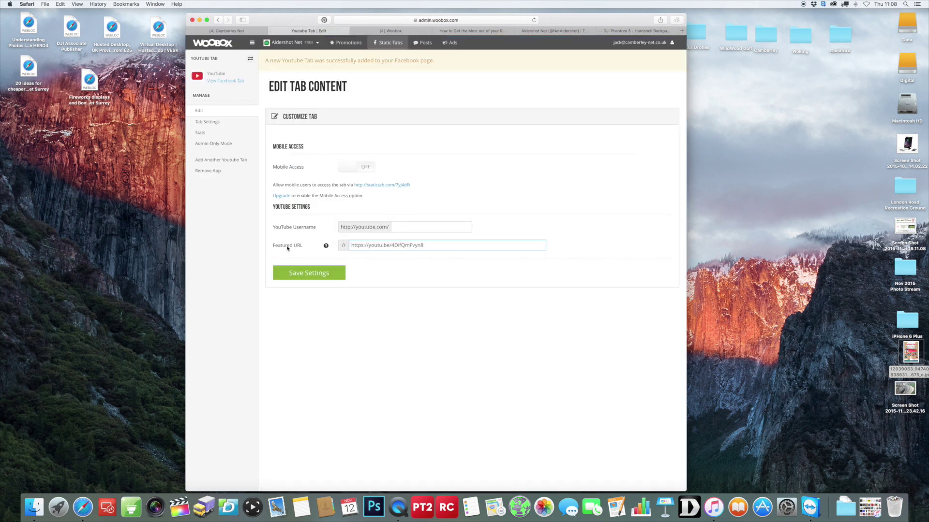
click(257, 32)
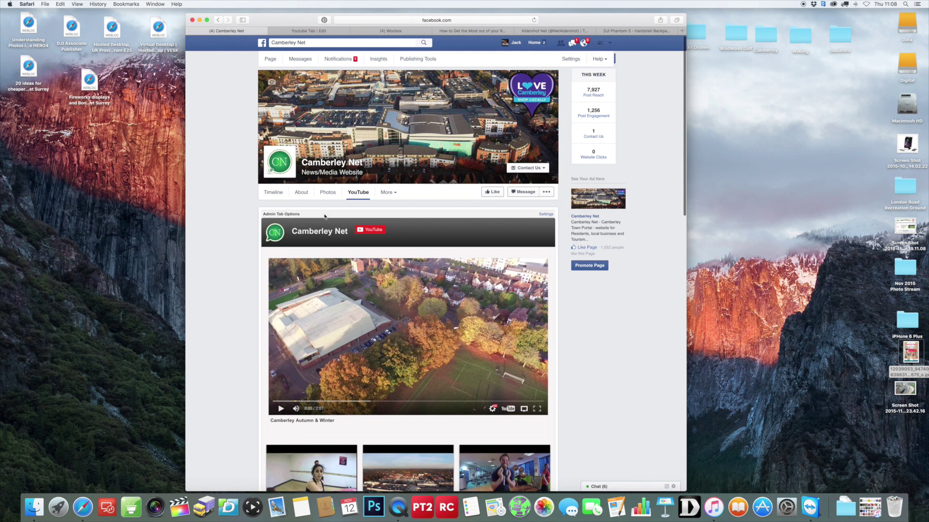
Step: Look through the grid of channel videos below the featured video on Camberley Net's YouTube tab
scroll(376, 309, down, 5)
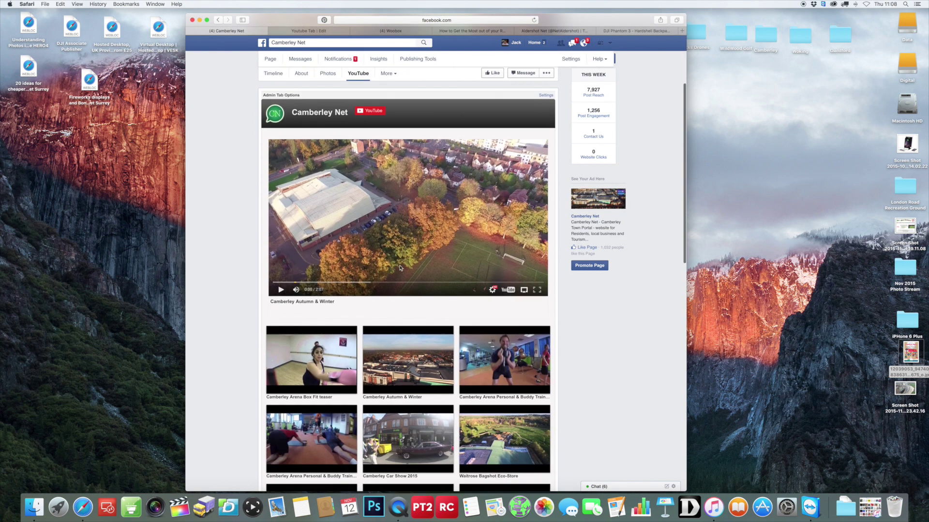
scroll(334, 217, down, 6)
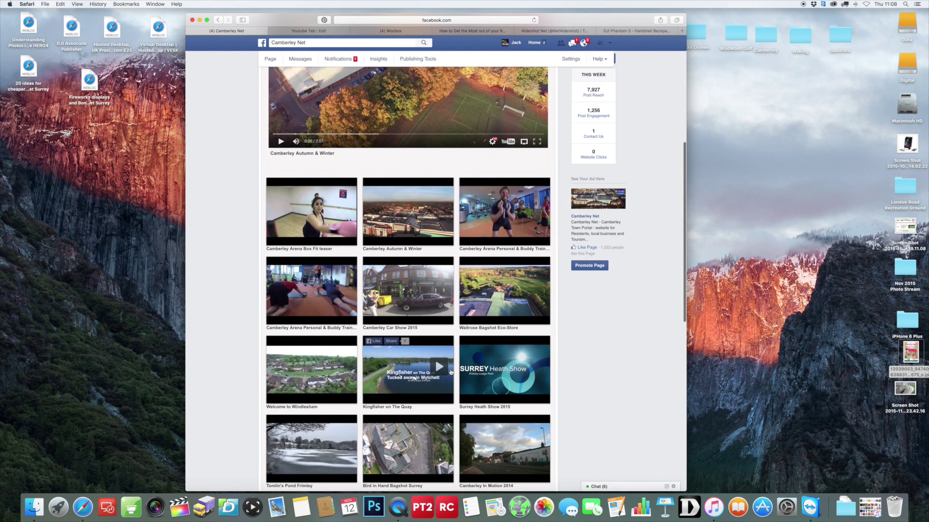
scroll(369, 337, down, 7)
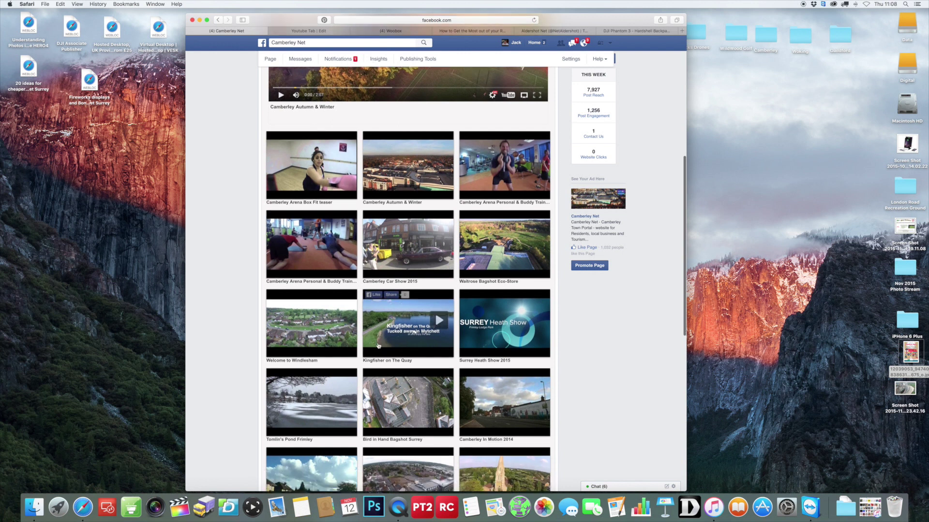
scroll(380, 332, down, 8)
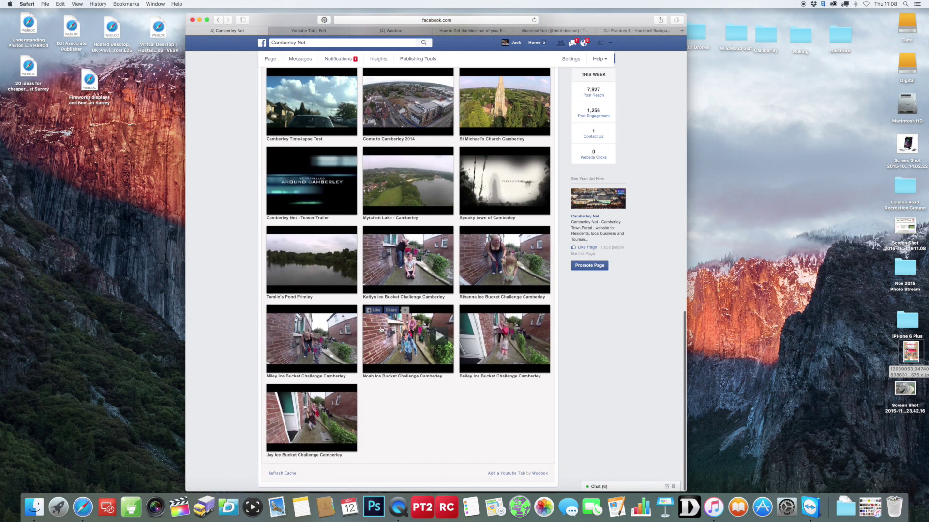
scroll(381, 328, up, 11)
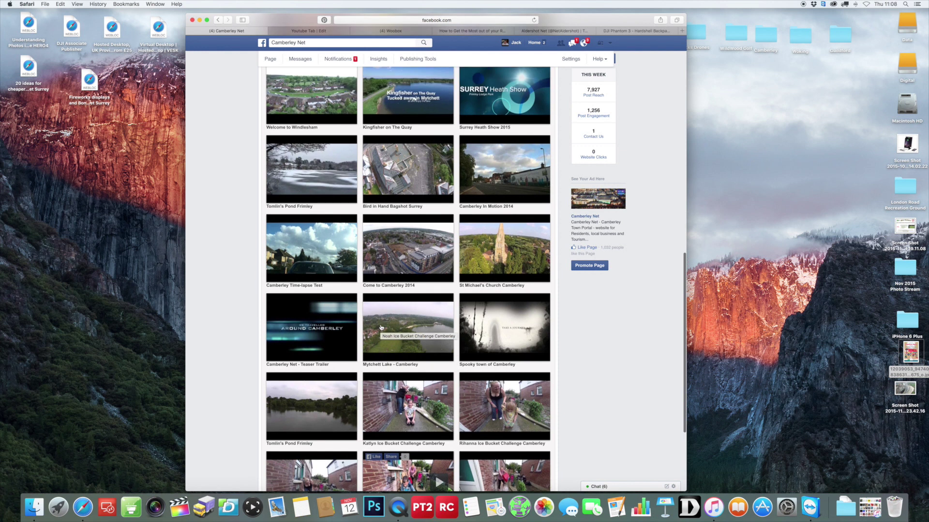
Step: Refresh the cache of Camberley Net's YouTube tab and check the reloaded featured video and video grid
scroll(380, 329, up, 12)
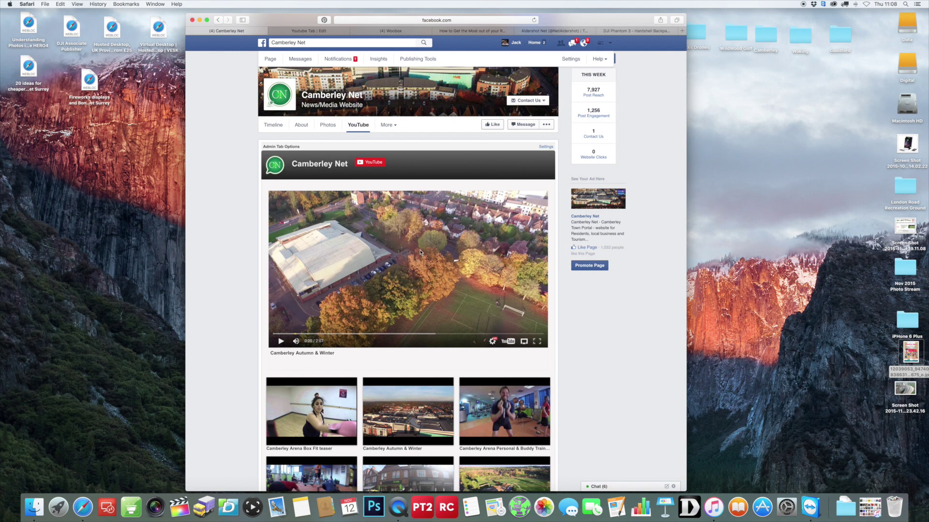
scroll(421, 259, down, 5)
scroll(419, 254, down, 10)
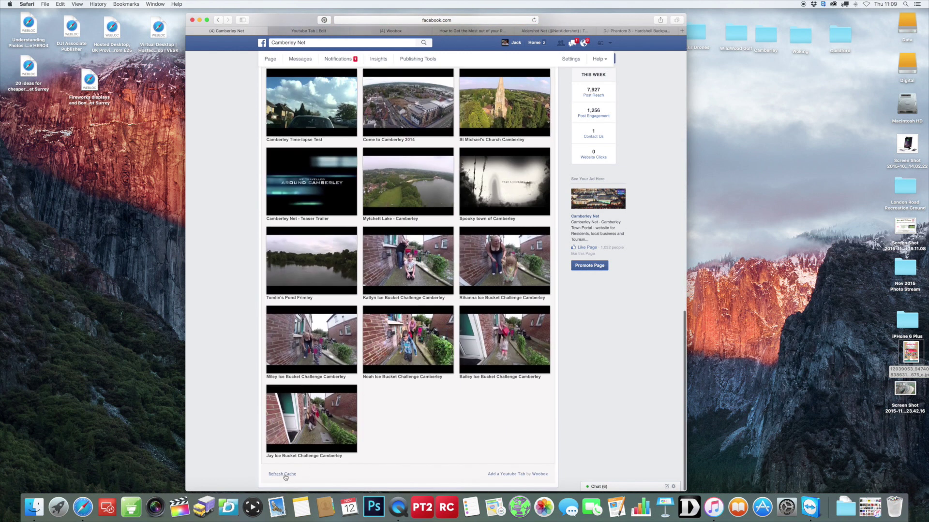
click(288, 476)
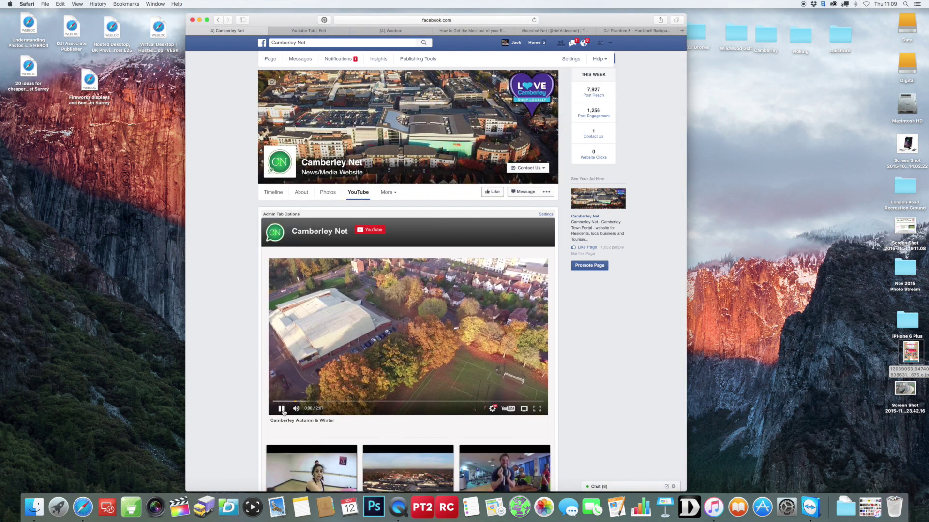
scroll(422, 405, down, 1)
scroll(421, 405, down, 5)
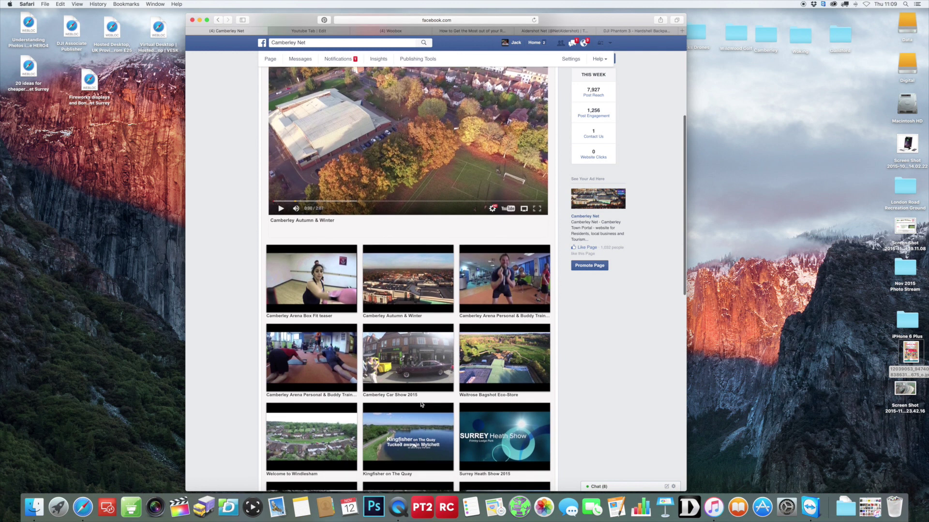
scroll(421, 405, down, 3)
scroll(402, 324, up, 9)
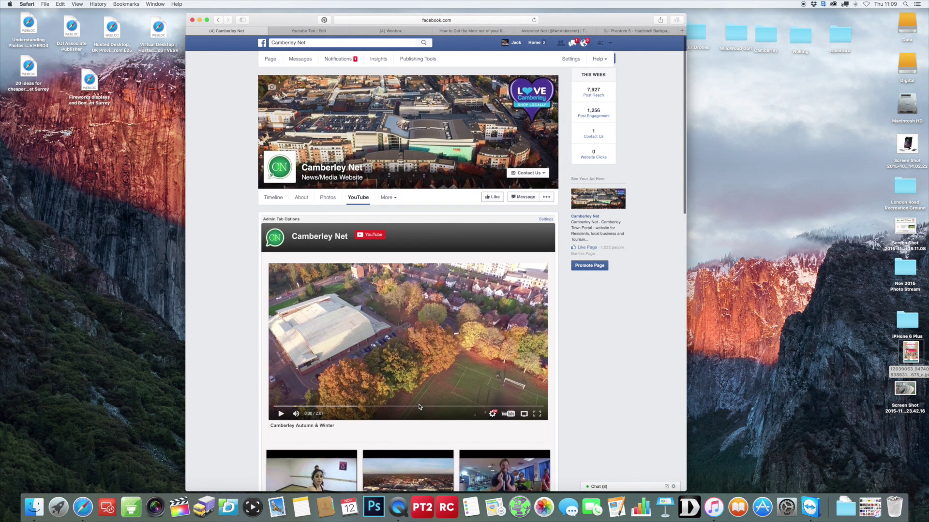
Step: Open the Twitter tab of the Camberley Net page and look through its profile header and list of tweets
click(391, 195)
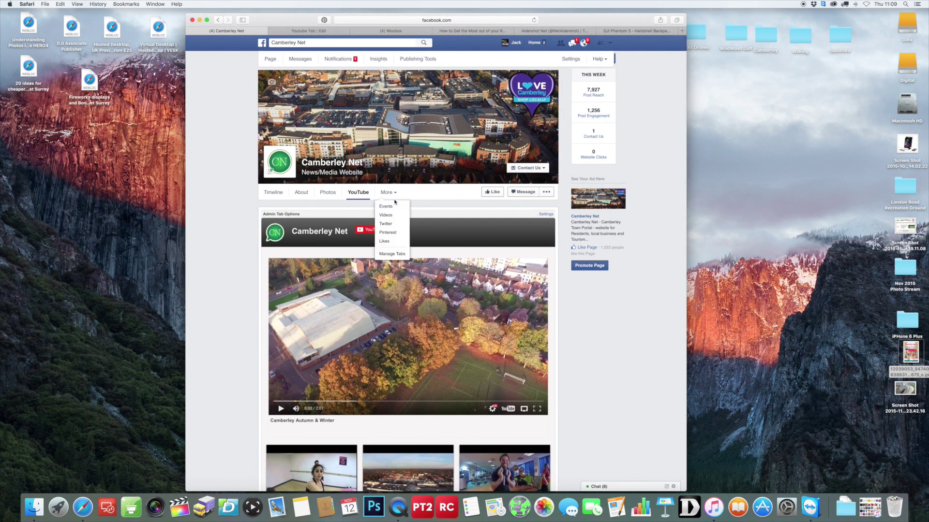
click(393, 225)
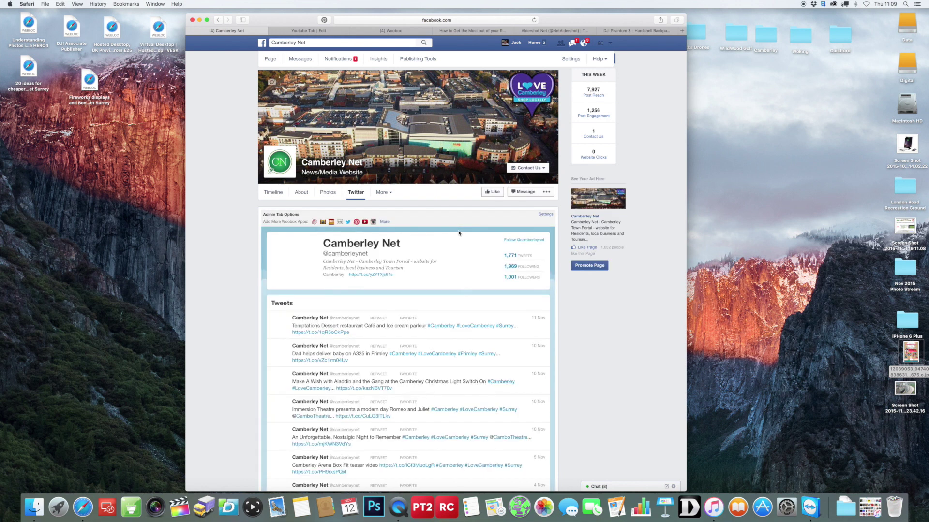
scroll(459, 233, down, 3)
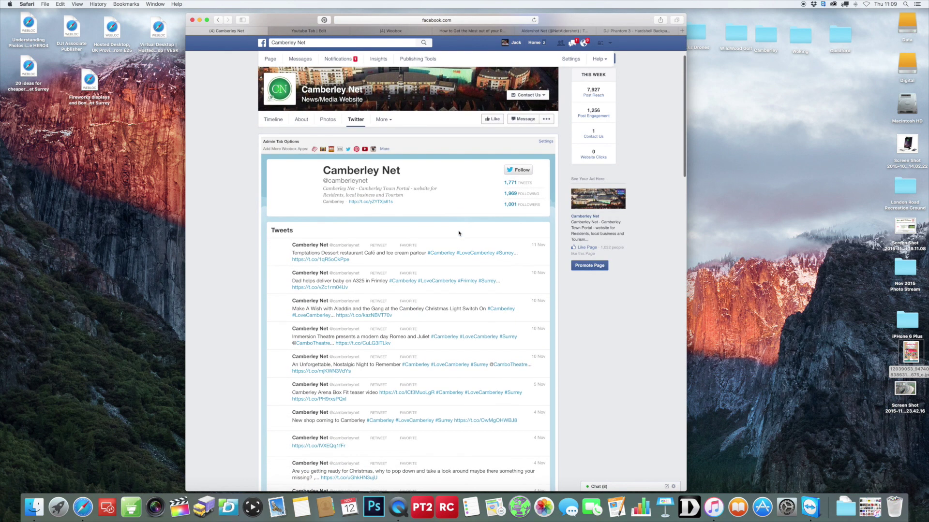
scroll(459, 233, down, 2)
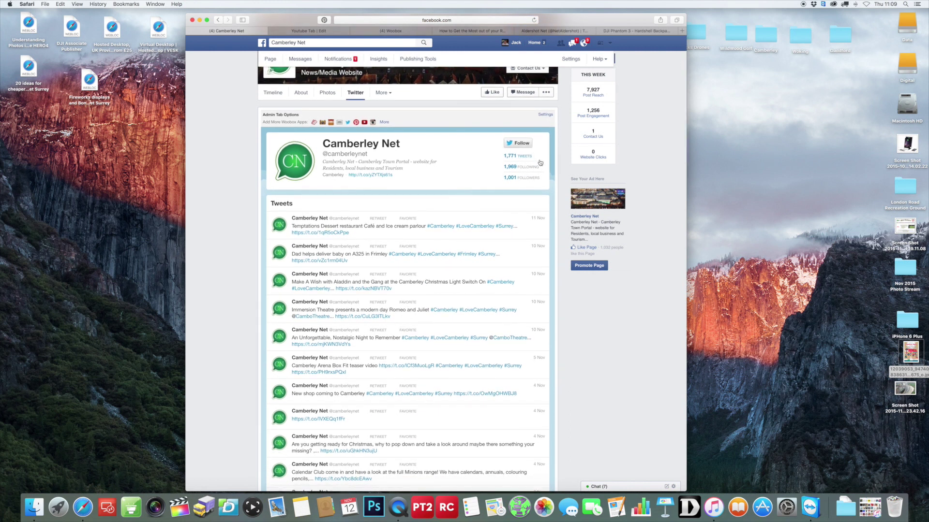
scroll(481, 216, down, 8)
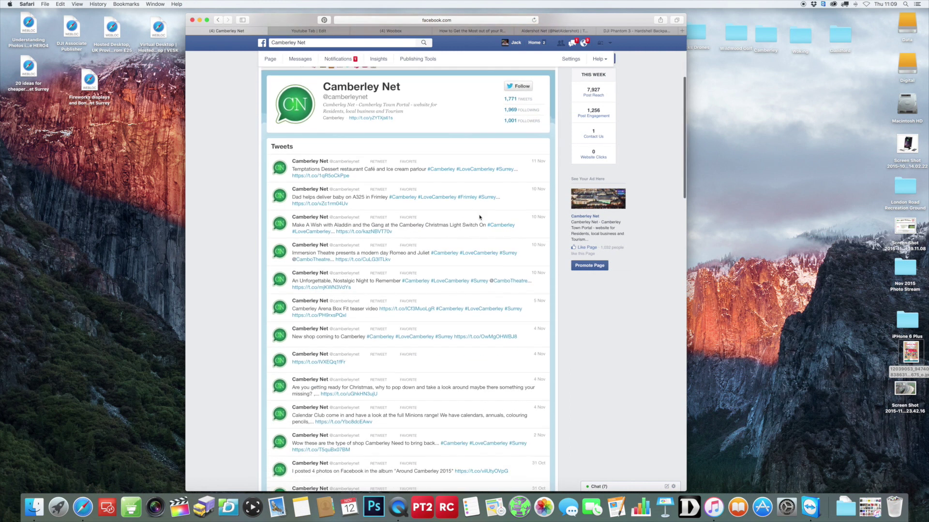
scroll(418, 273, down, 12)
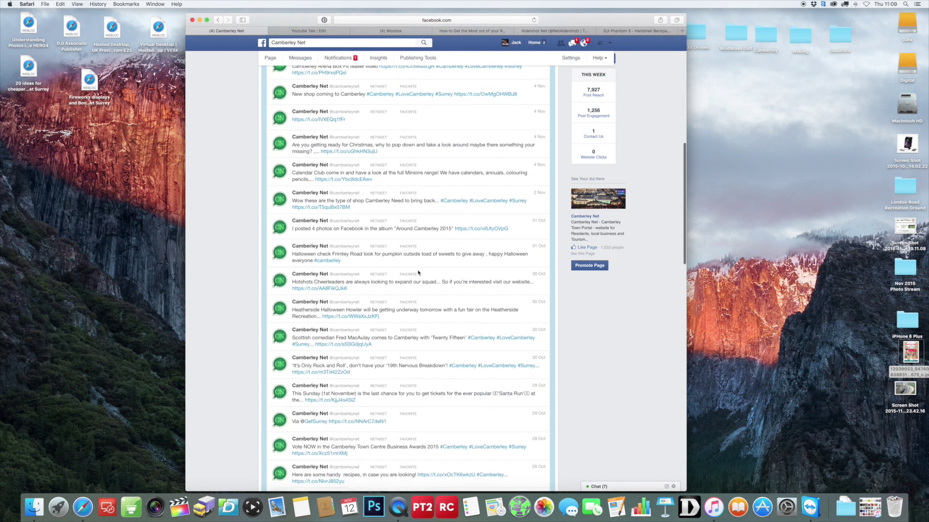
scroll(424, 256, down, 17)
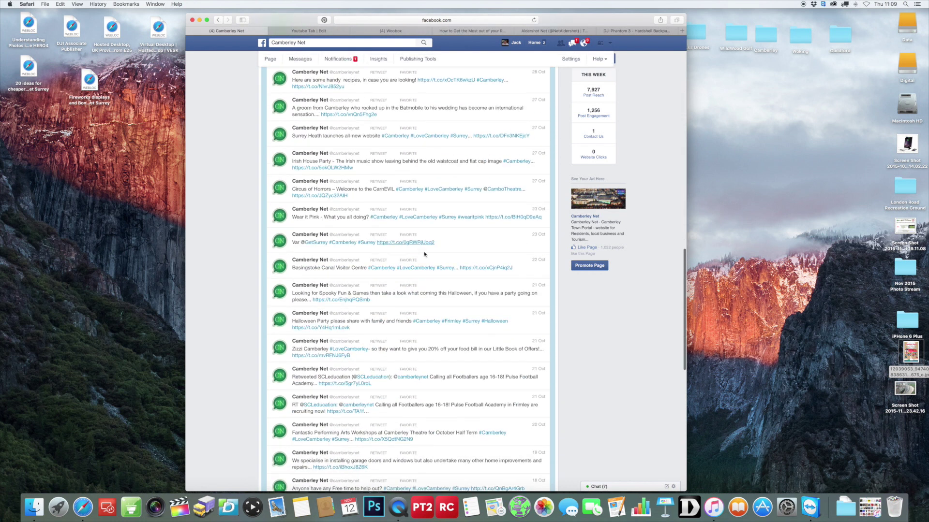
scroll(423, 250, up, 20)
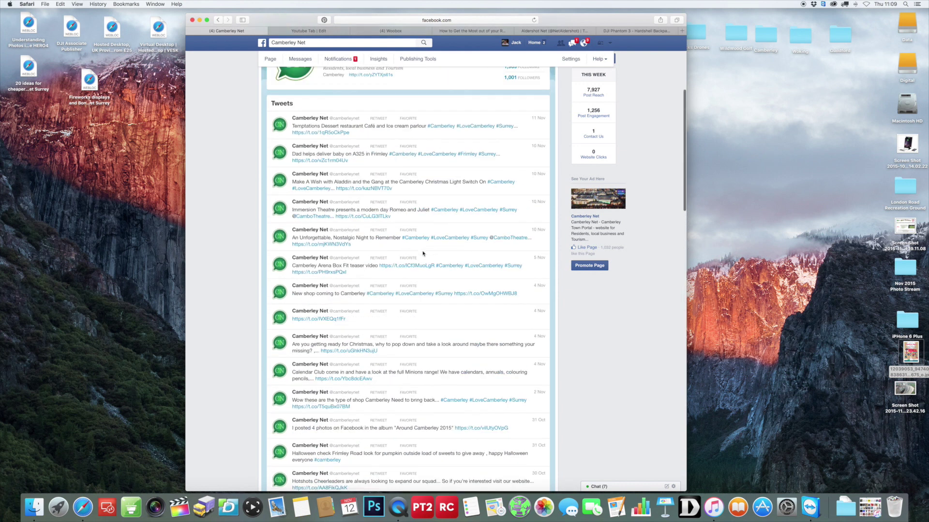
Step: Go back to Camberley Net's timeline and examine the Apps section listing YouTube, Twitter and Pinterest
click(274, 193)
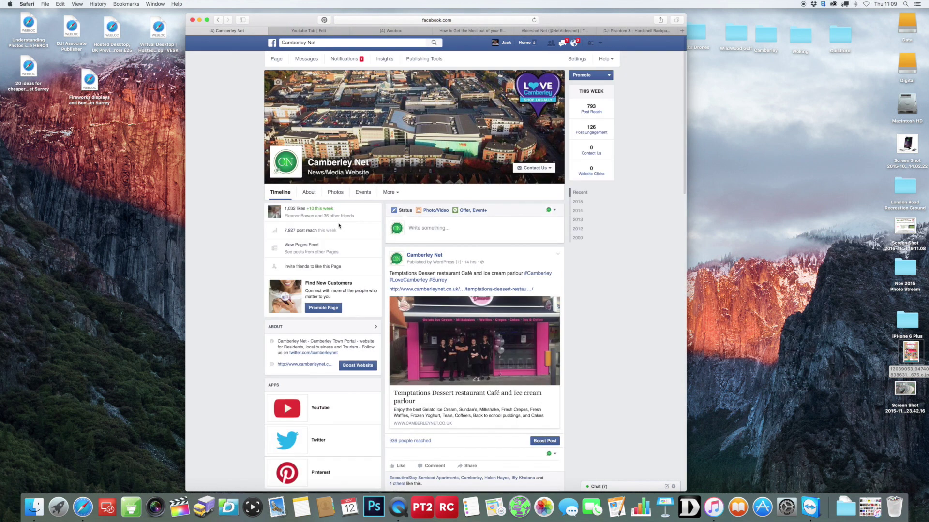
scroll(339, 226, down, 5)
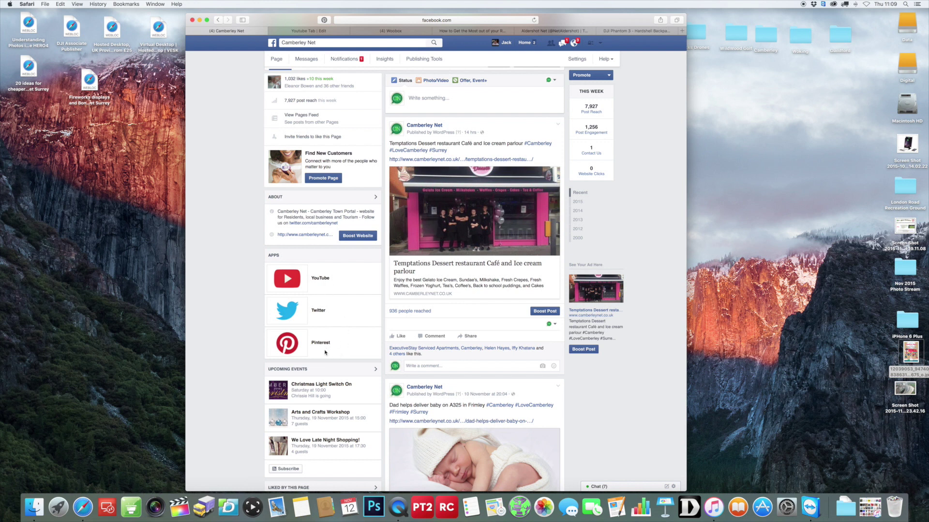
scroll(345, 329, up, 5)
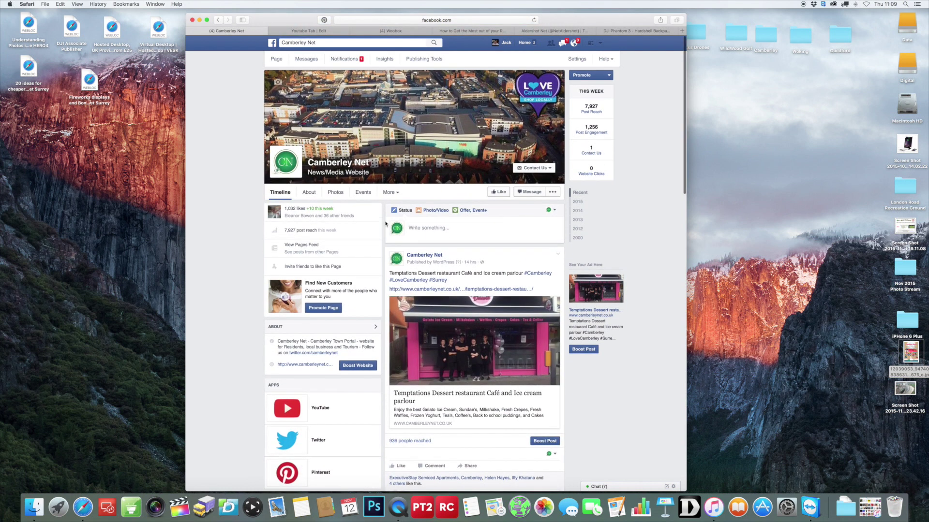
Step: Search Facebook for "Aldershot net" and open the Aldershot Net page
click(289, 42)
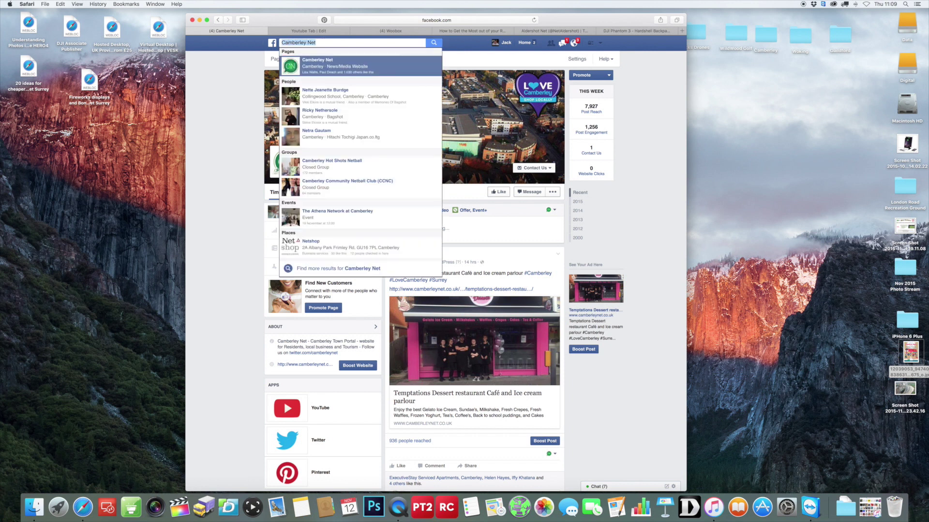
text(Alderwh)
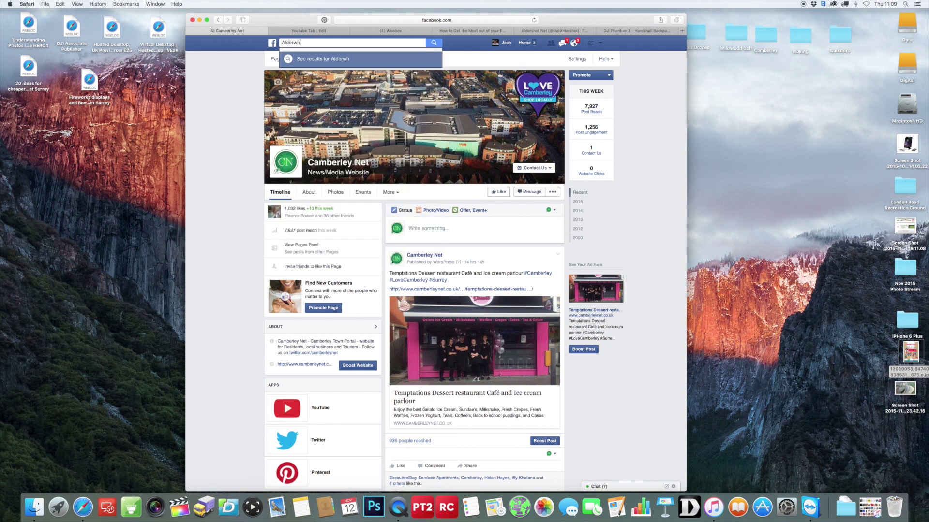
key(BackSpace)
key(BackSpace)
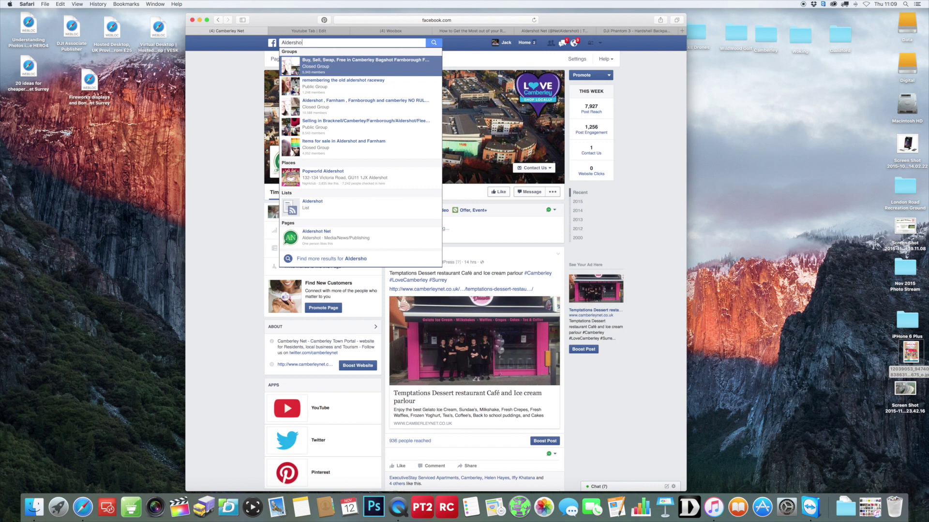
text(shot net)
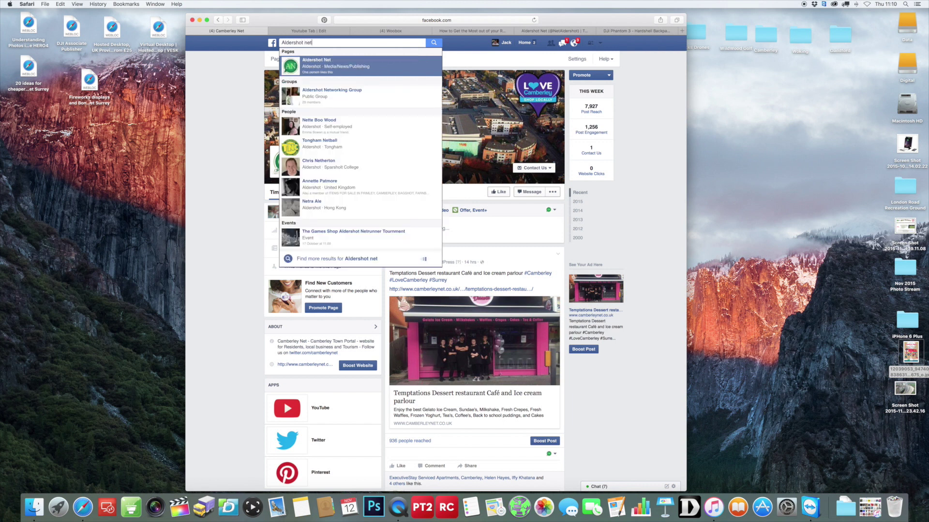
click(297, 63)
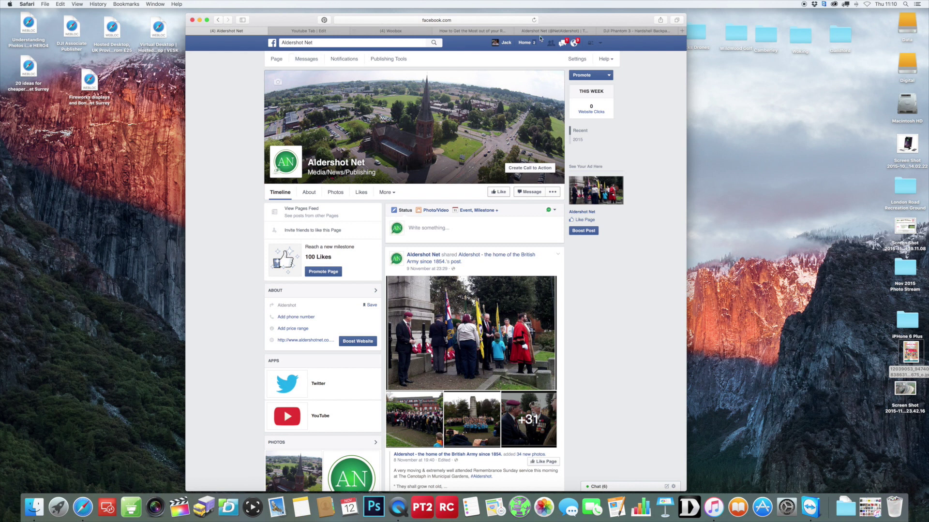
Step: Close the DJI Phantom 3 video page in the browser and return to the Aldershot Net Facebook page
click(635, 32)
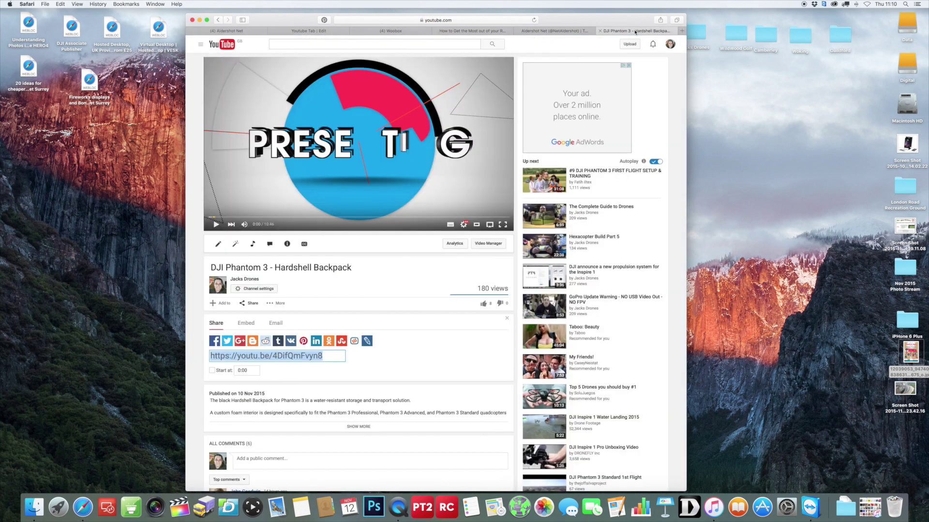
click(599, 30)
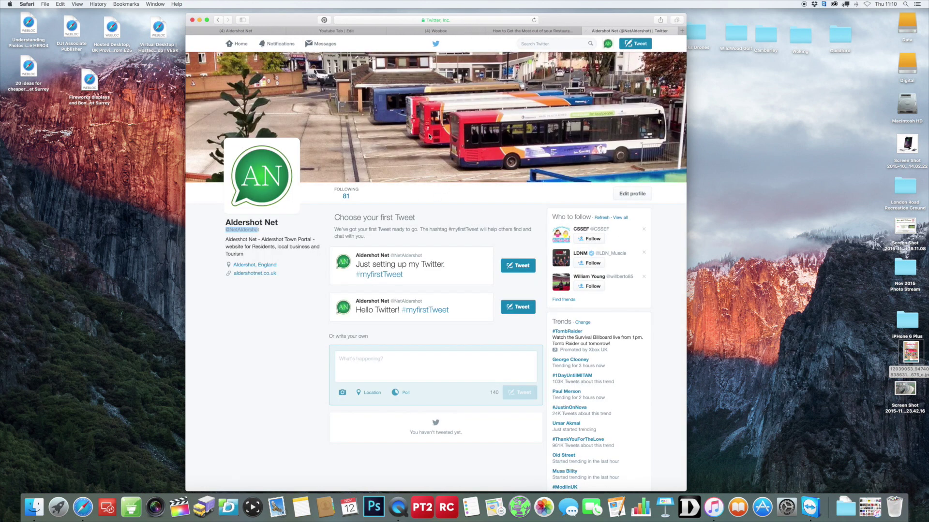
click(248, 32)
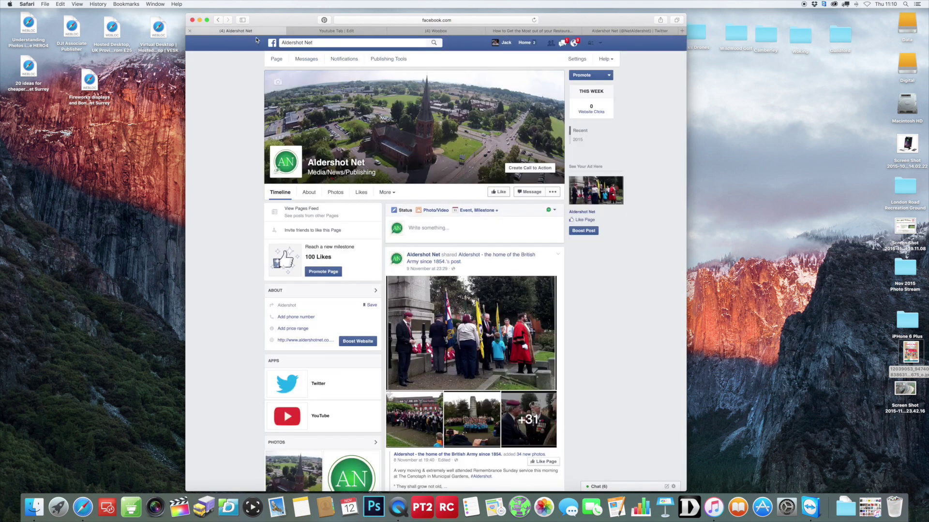
Step: Change the page address to facebook.com/twitter and load the page for linking Facebook pages to Twitter
click(458, 20)
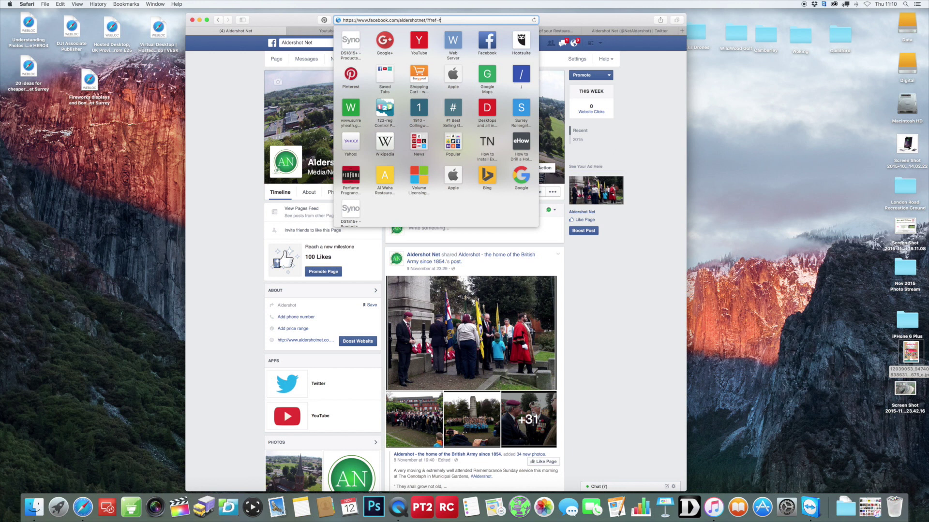
key(BackSpace)
key(BackSpace)
key(BackSpace)
key(BackSpace)
key(BackSpace)
key(BackSpace)
key(BackSpace)
key(BackSpace)
key(BackSpace)
key(BackSpace)
key(BackSpace)
key(BackSpace)
key(BackSpace)
key(BackSpace)
key(BackSpace)
key(BackSpace)
key(BackSpace)
key(BackSpace)
key(BackSpace)
key(BackSpace)
text(twitte)
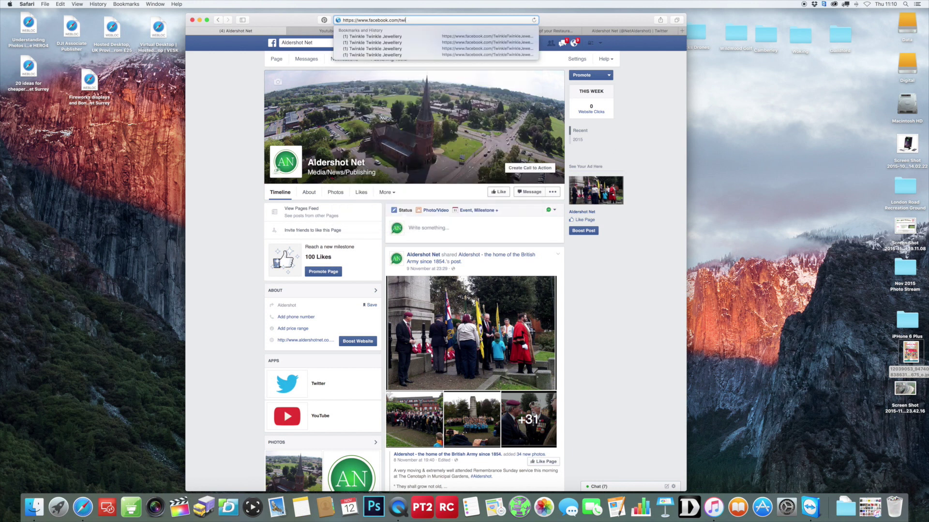
key(Return)
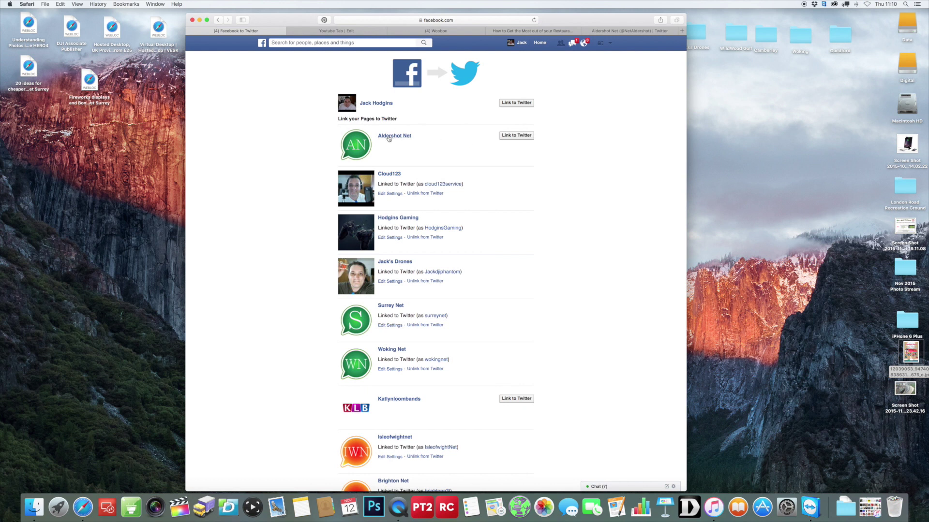
Step: Link the Aldershot Net page to Twitter and authorize Facebook to use the Twitter account
click(522, 136)
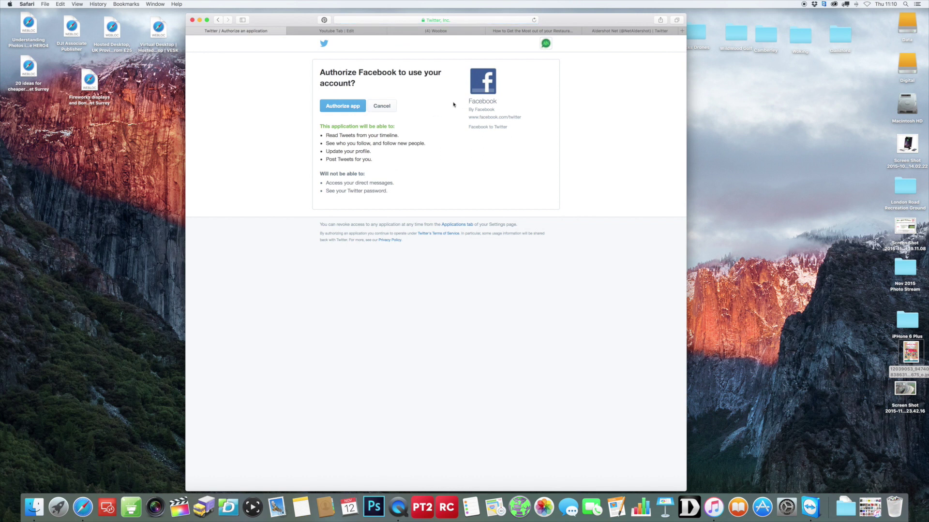
click(339, 107)
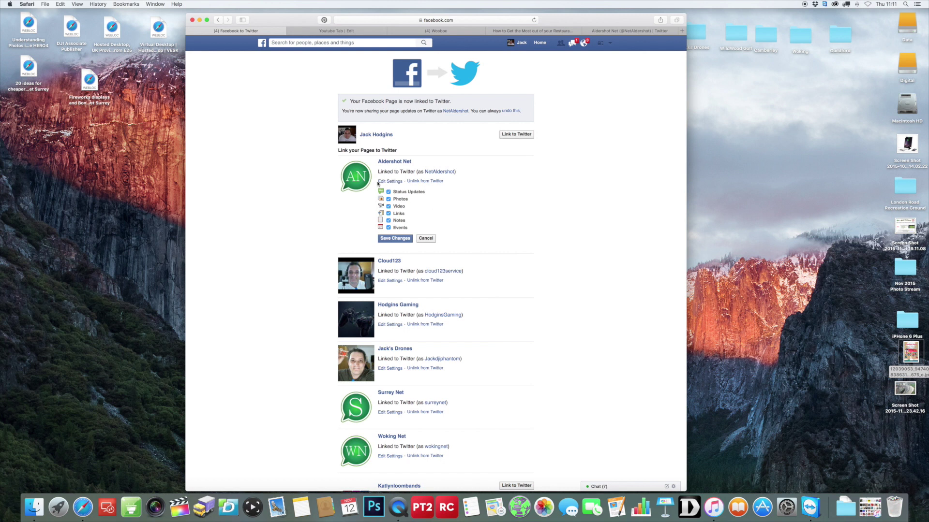
Step: Review Aldershot Net's Twitter sharing options and save them with status updates, photos, video, links, notes and events all enabled
click(388, 192)
scroll(394, 196, down, 1)
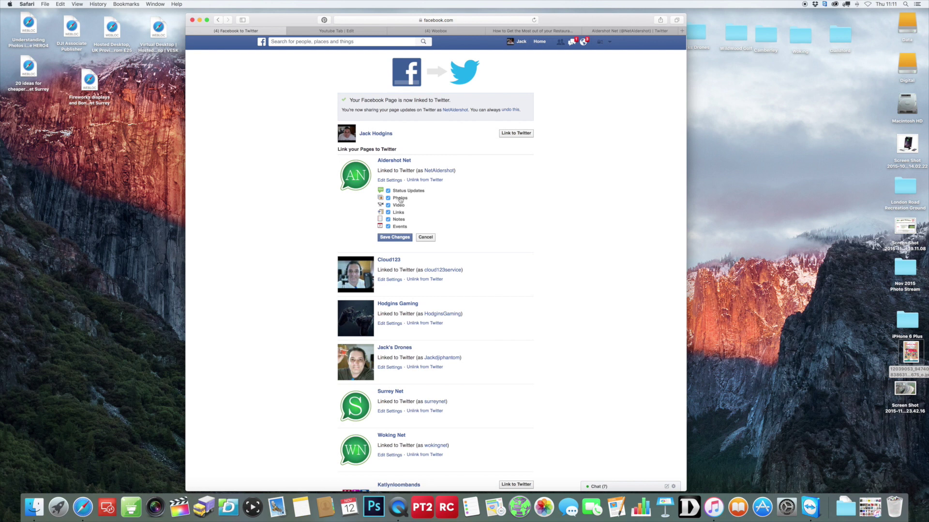
scroll(401, 203, down, 1)
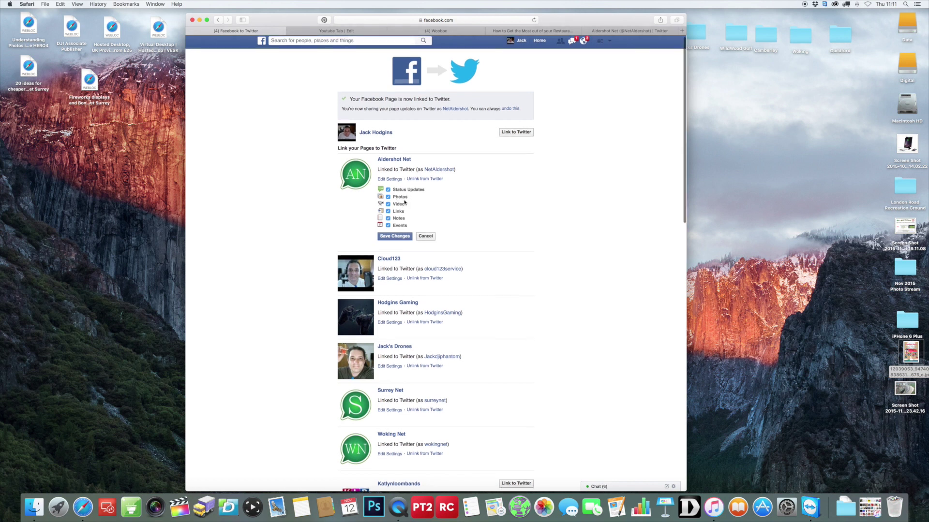
scroll(409, 200, up, 1)
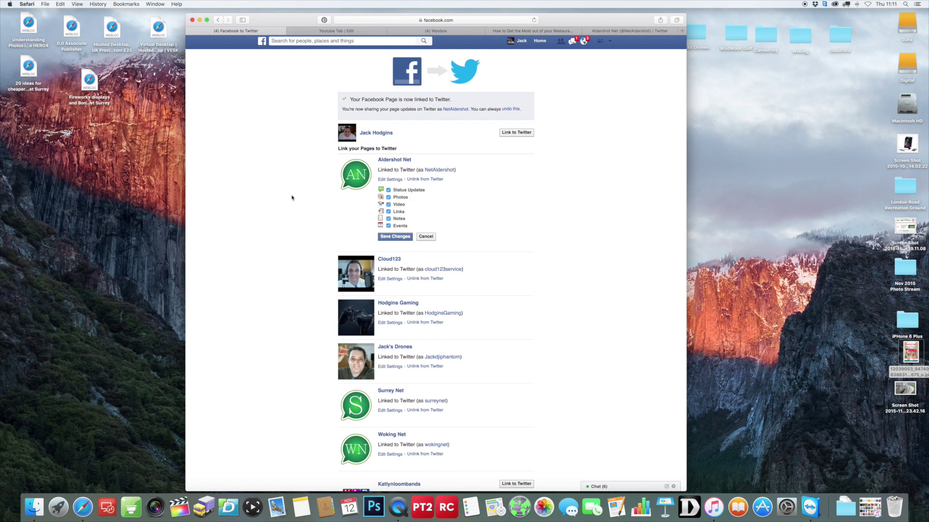
mouse_move(363, 176)
click(404, 237)
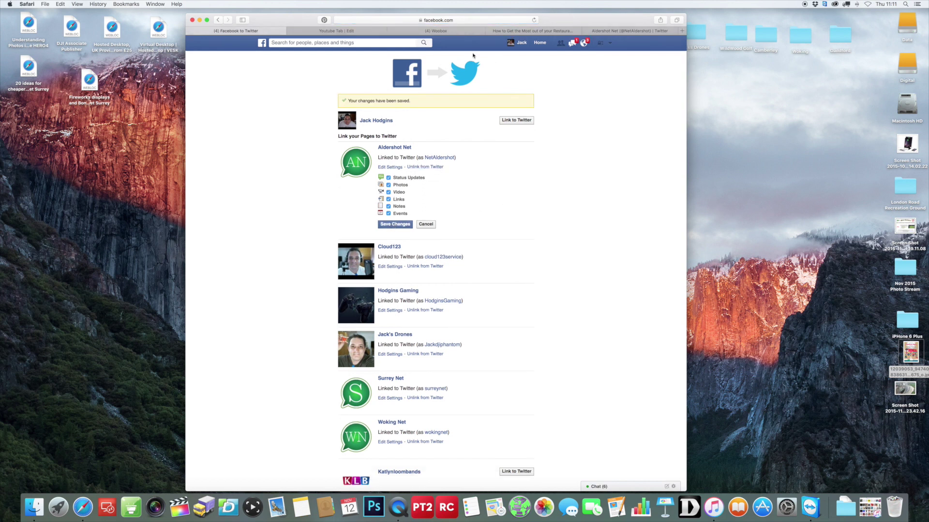
Step: Search Facebook for "Aldershot net" and open the Aldershot Net page
click(294, 43)
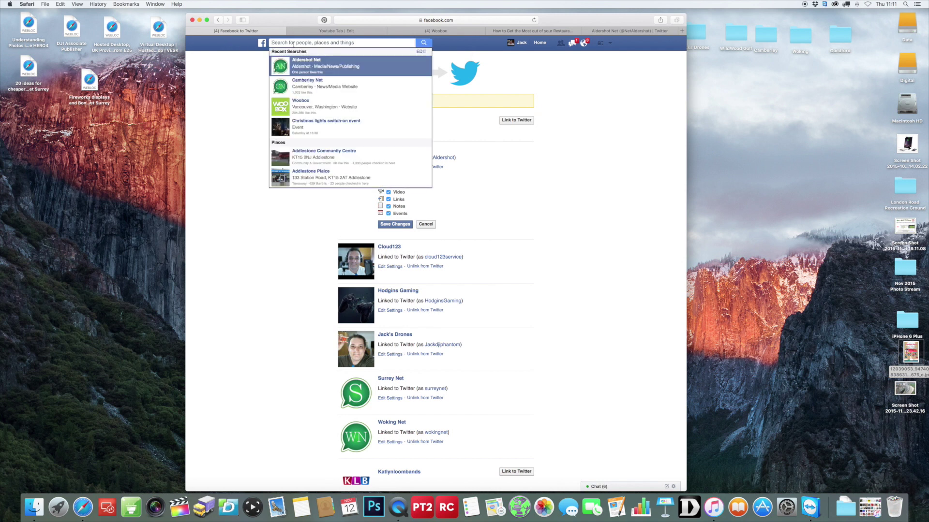
text(Aldershot)
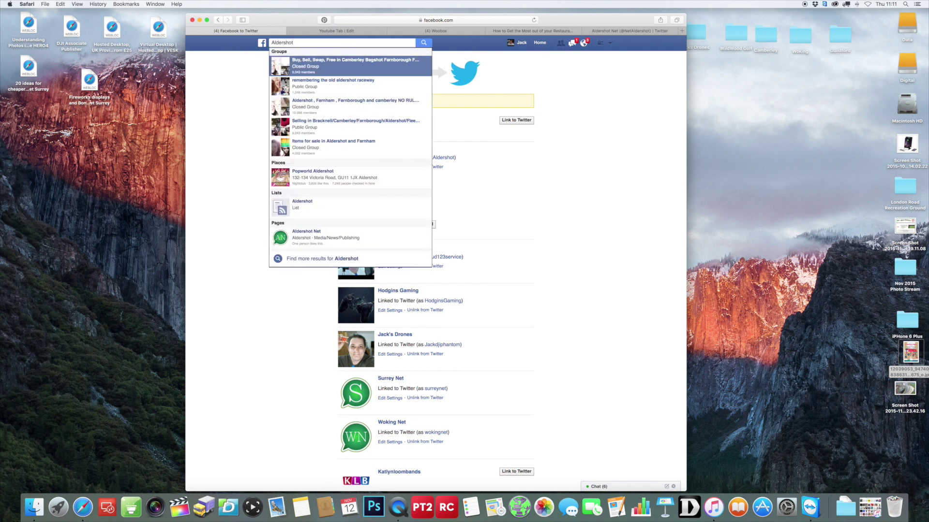
text( net)
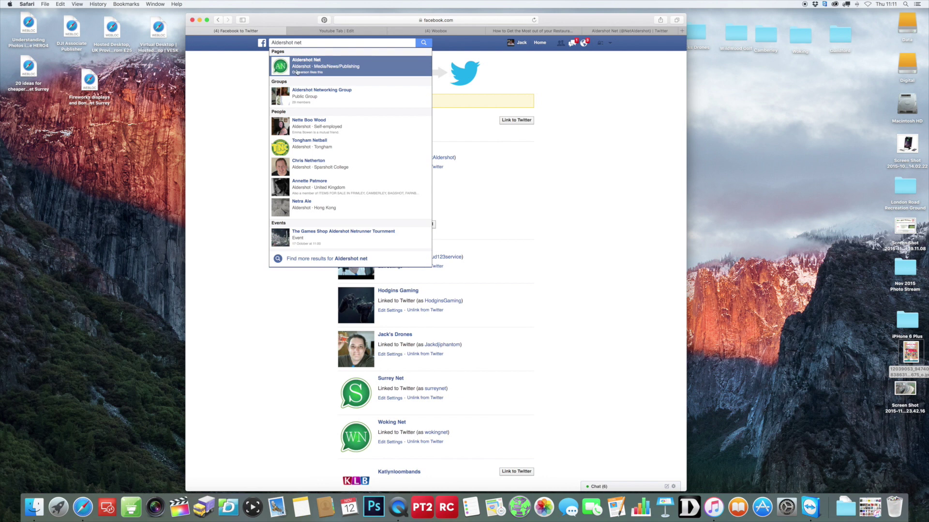
click(297, 71)
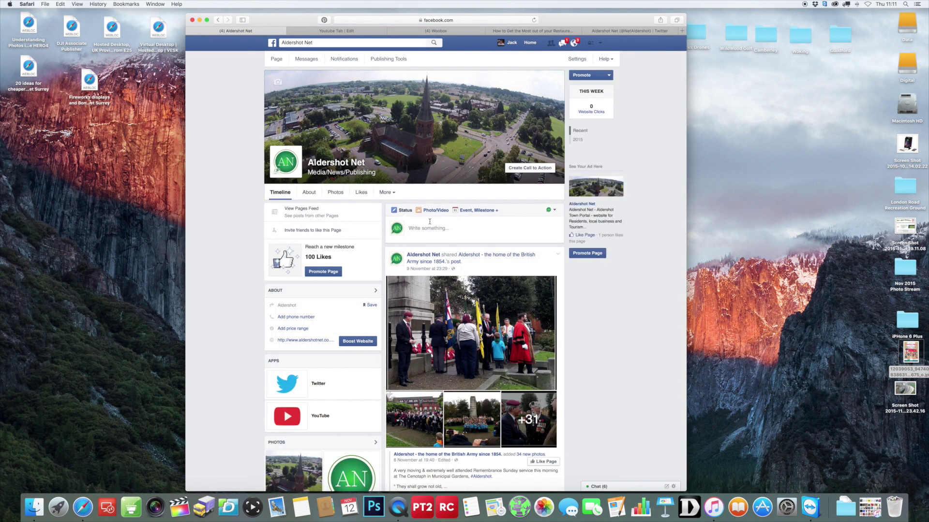
Step: Publish the status update "Testing my Twitter link" on the Aldershot Net Facebook page
click(422, 230)
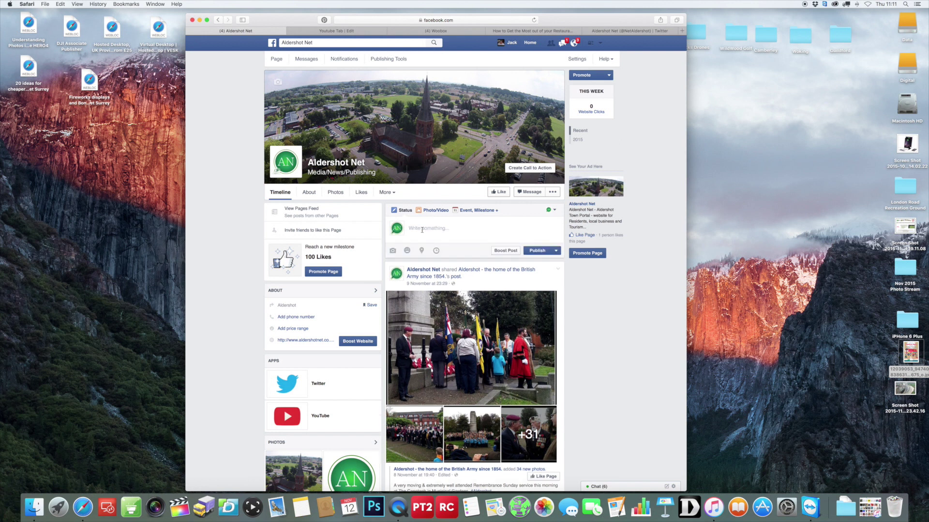
text(Testing my Twitter link)
click(536, 251)
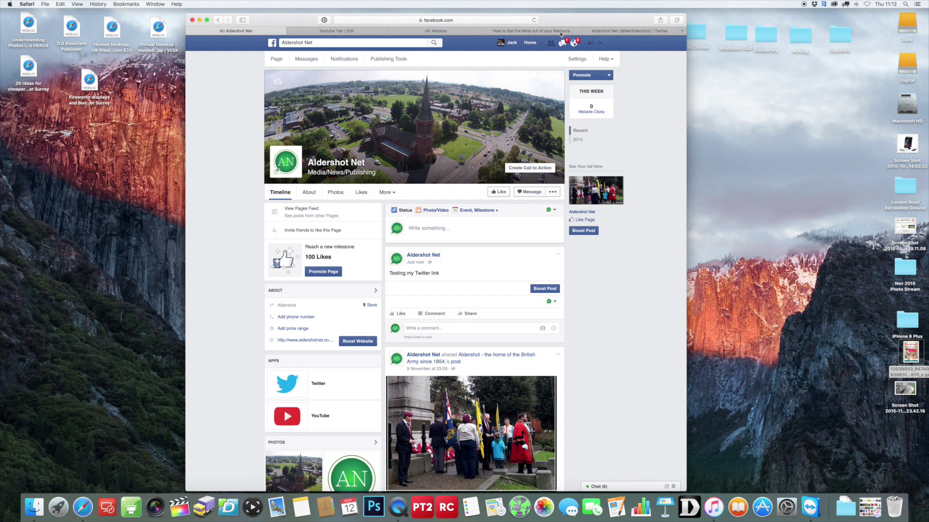
Step: Switch to the Aldershot Net Twitter profile, reload it and expand the "Testing my Twitter link" tweet
click(607, 32)
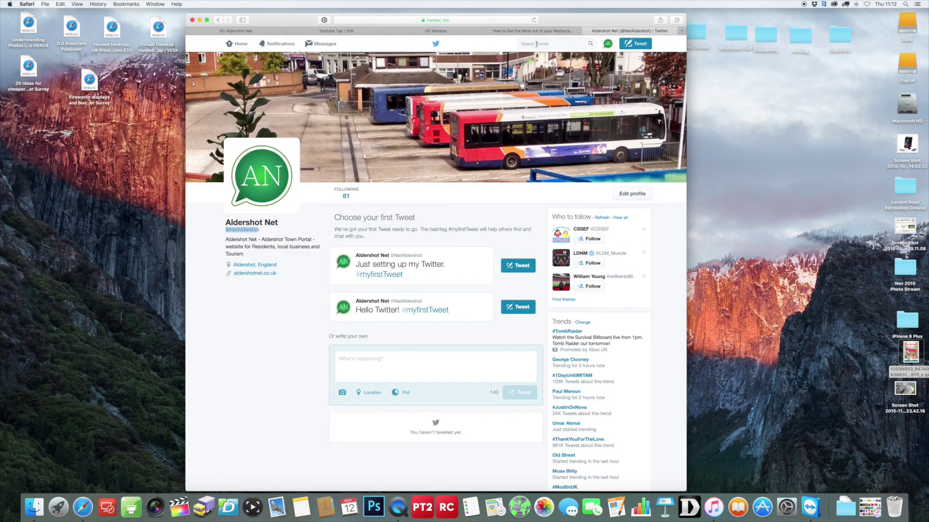
click(534, 20)
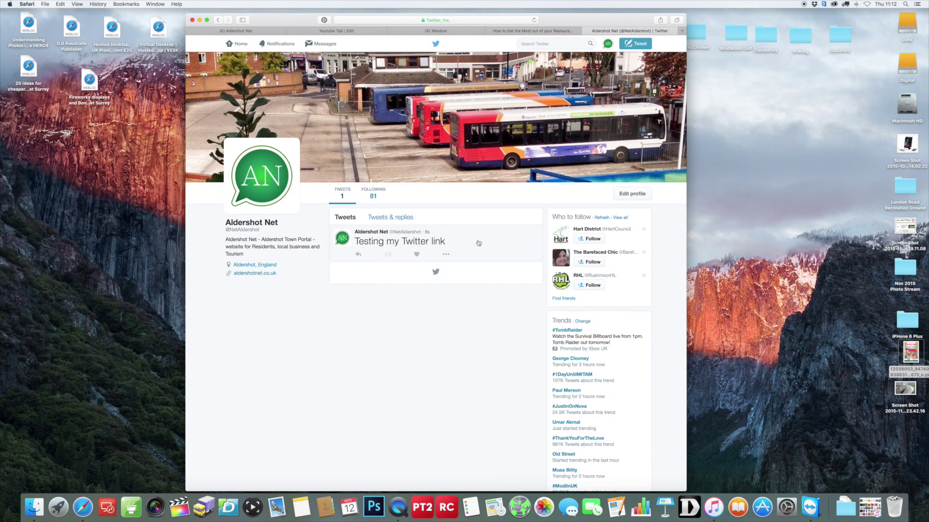
click(441, 262)
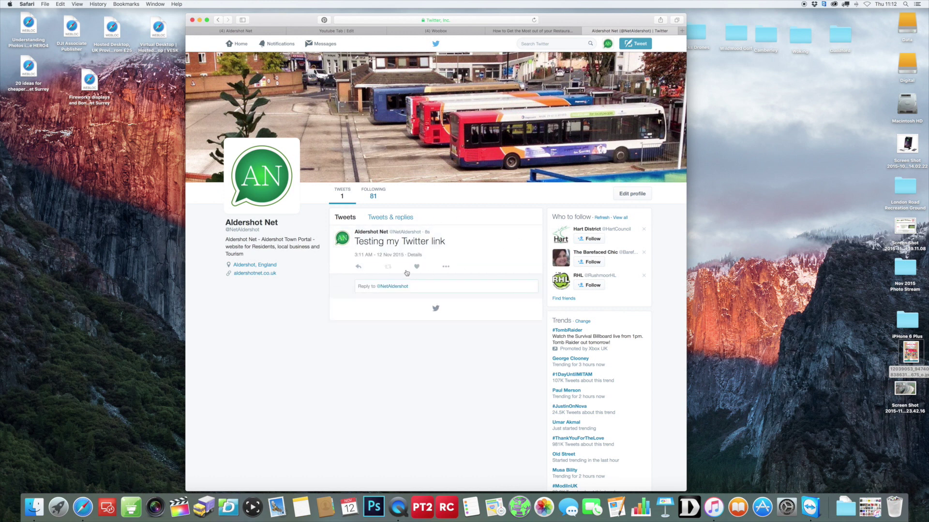
Step: Delete the "Testing my Twitter link" tweet from the Aldershot Net Twitter profile
click(446, 267)
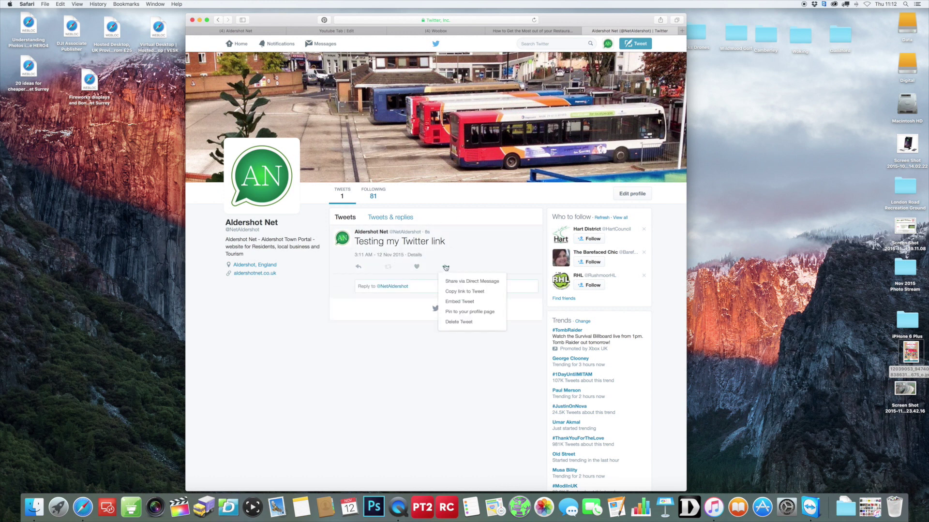
click(466, 324)
click(506, 280)
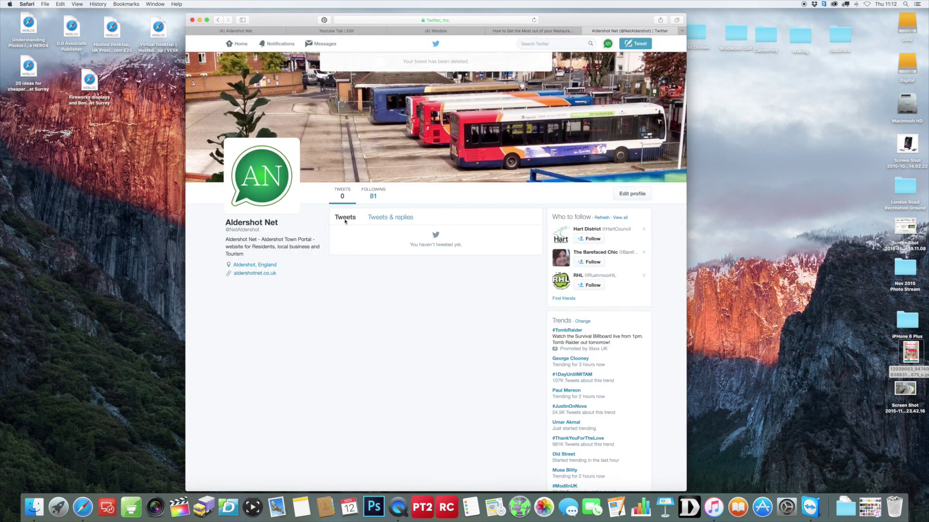
Step: Return to the Aldershot Net Facebook page, reload it and delete the "Testing my Twitter link" post
click(247, 31)
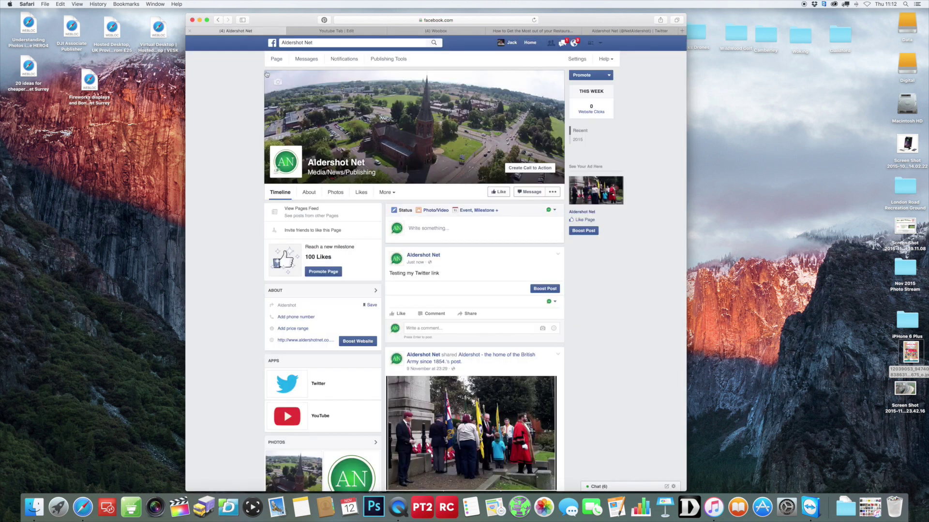
click(533, 21)
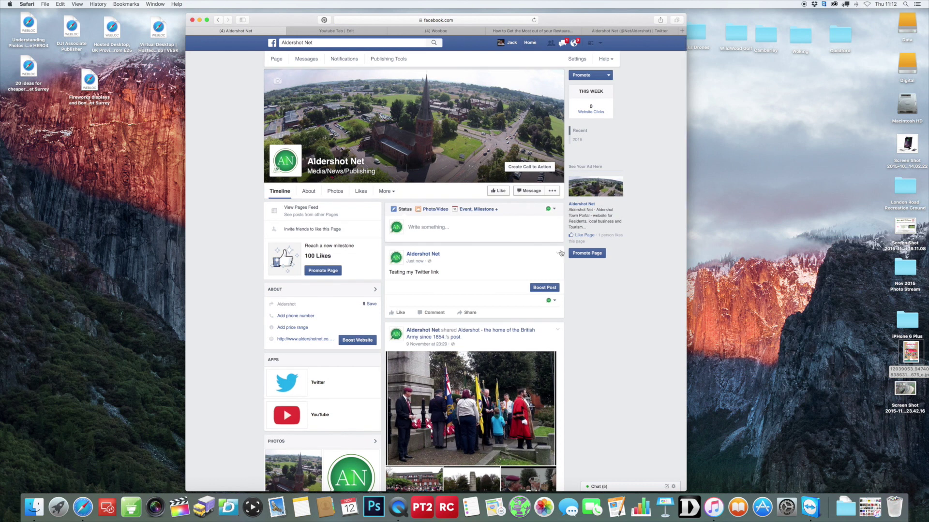
click(558, 253)
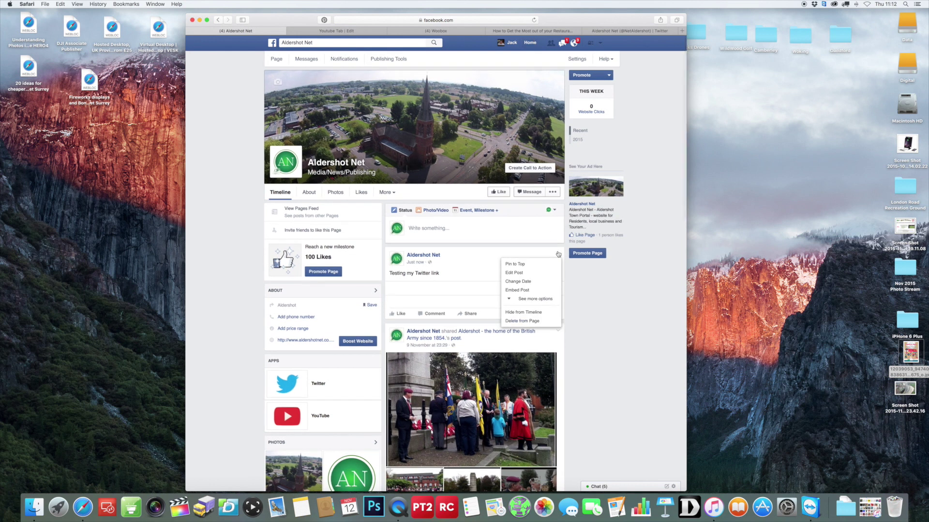
click(520, 321)
click(503, 116)
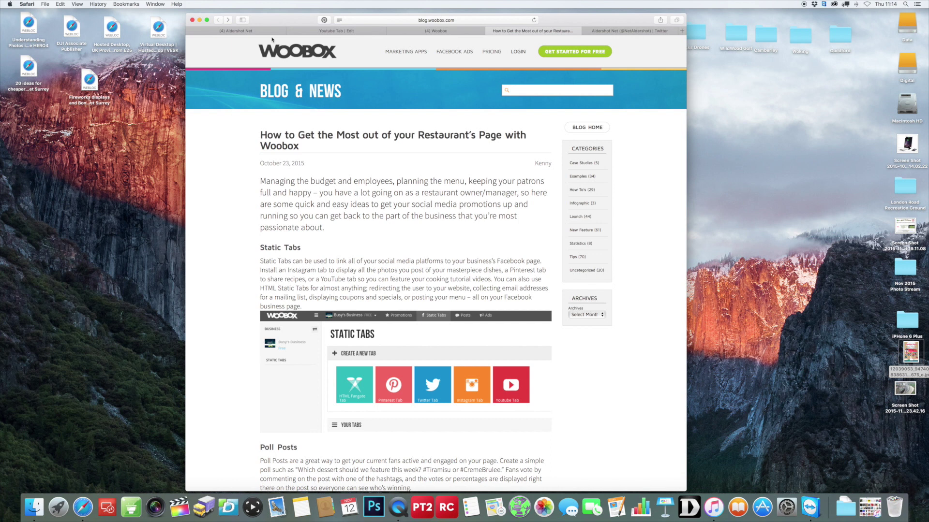
Step: Examine the Aldershot Net Facebook page's apps, posts and status composer, and the YouTube tab's edit page in Woobox
click(268, 34)
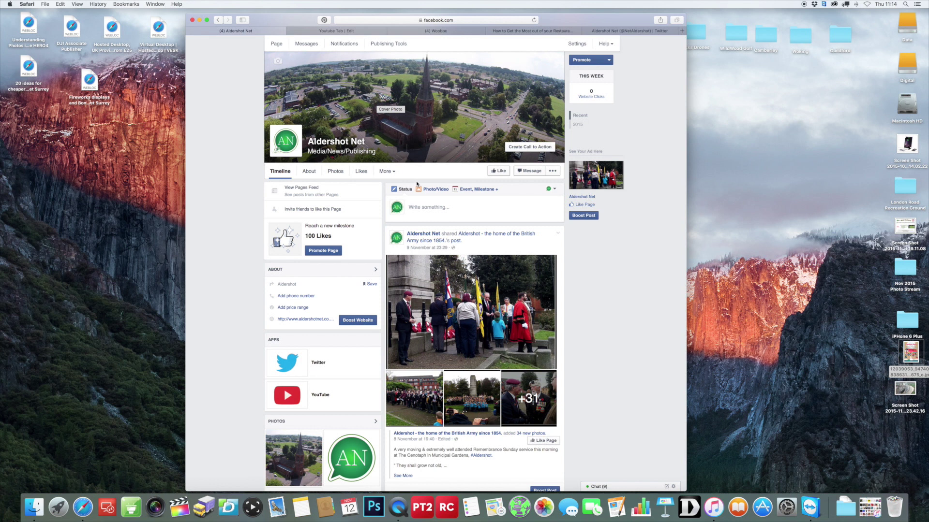
scroll(377, 102, down, 10)
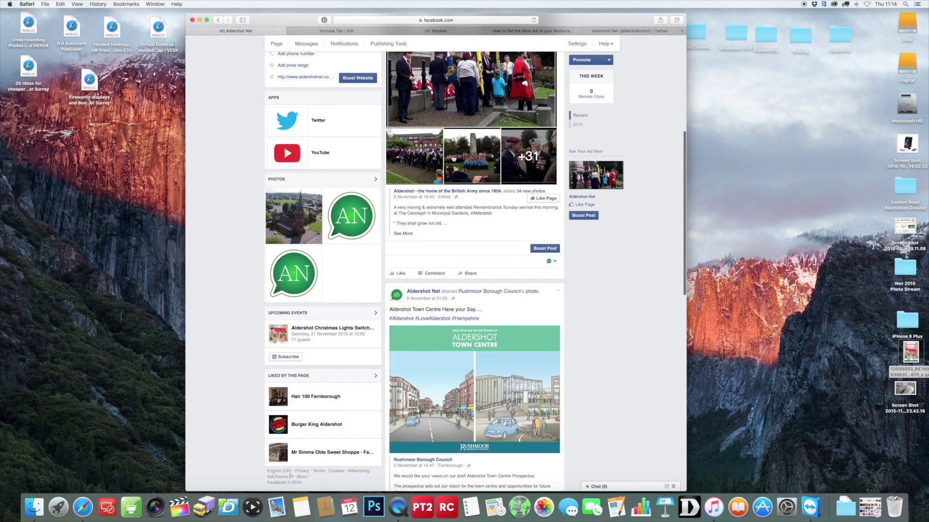
scroll(452, 159, up, 9)
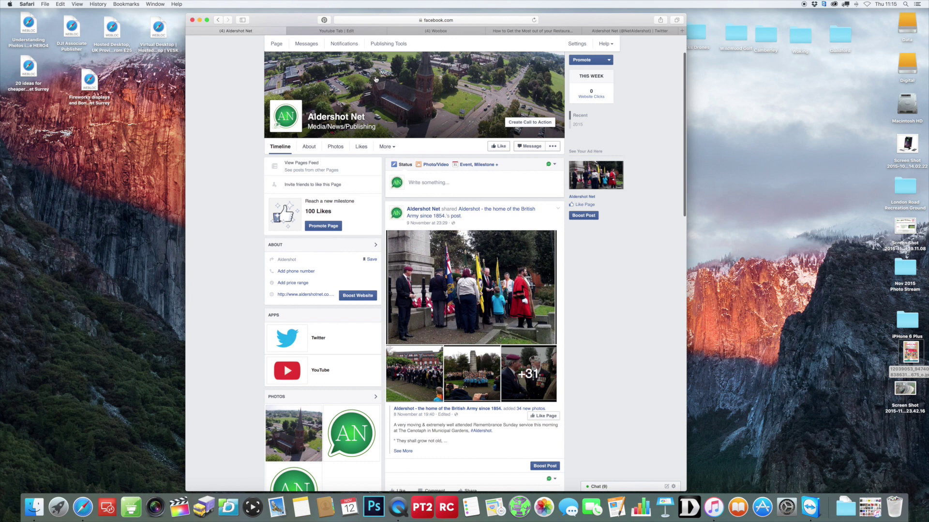
click(430, 183)
scroll(430, 183, down, 1)
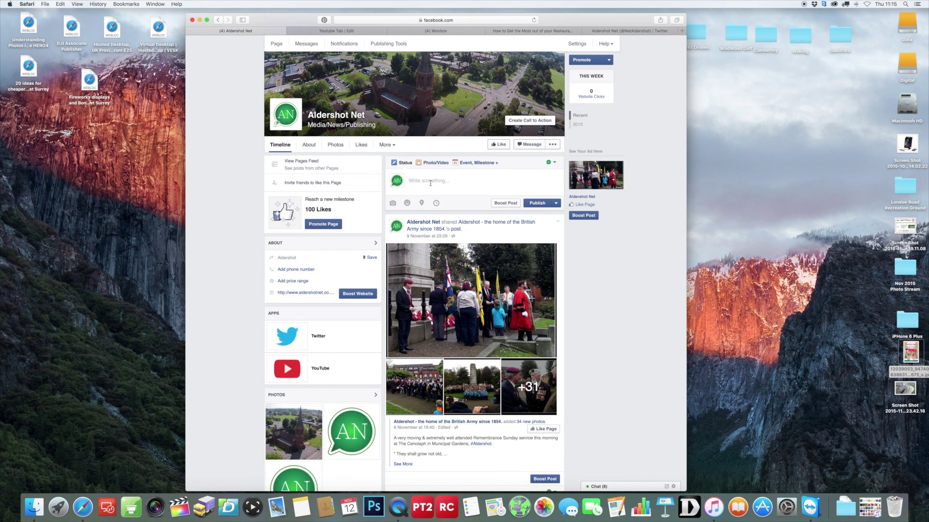
scroll(430, 183, up, 3)
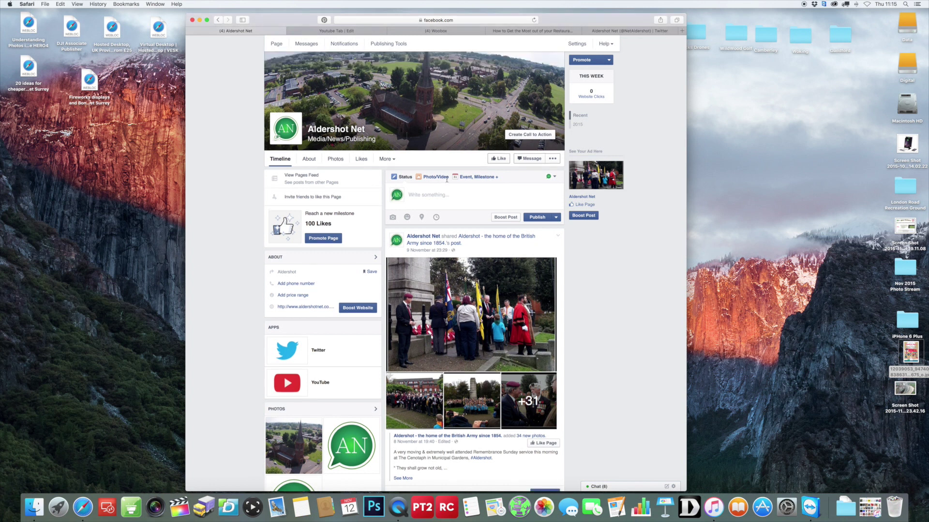
click(355, 33)
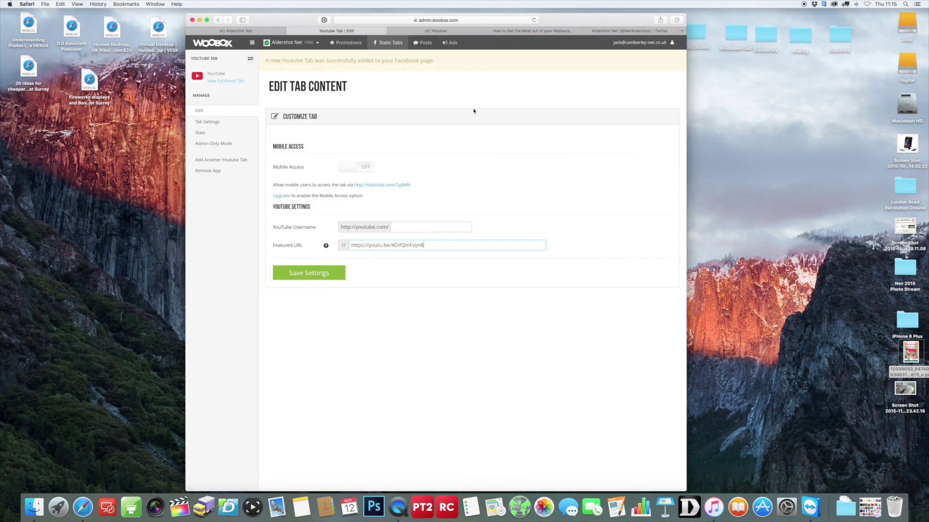
scroll(474, 111, down, 1)
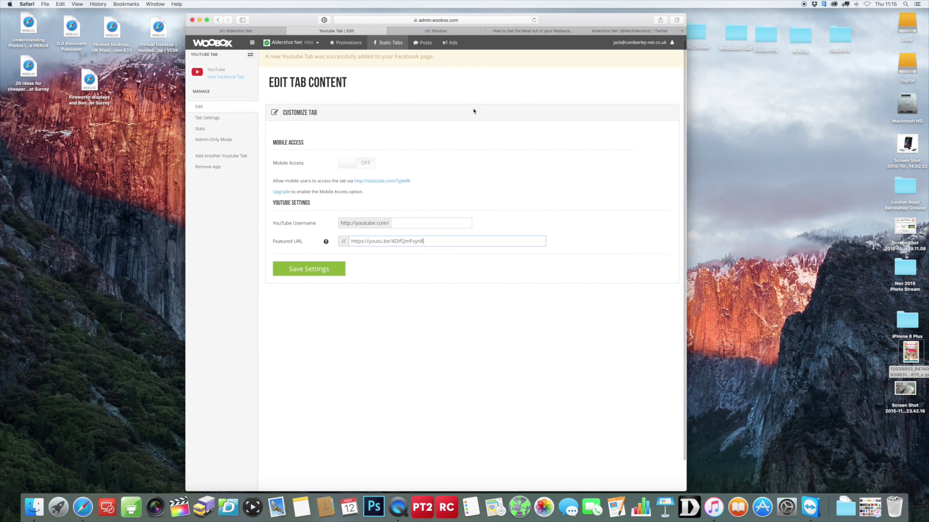